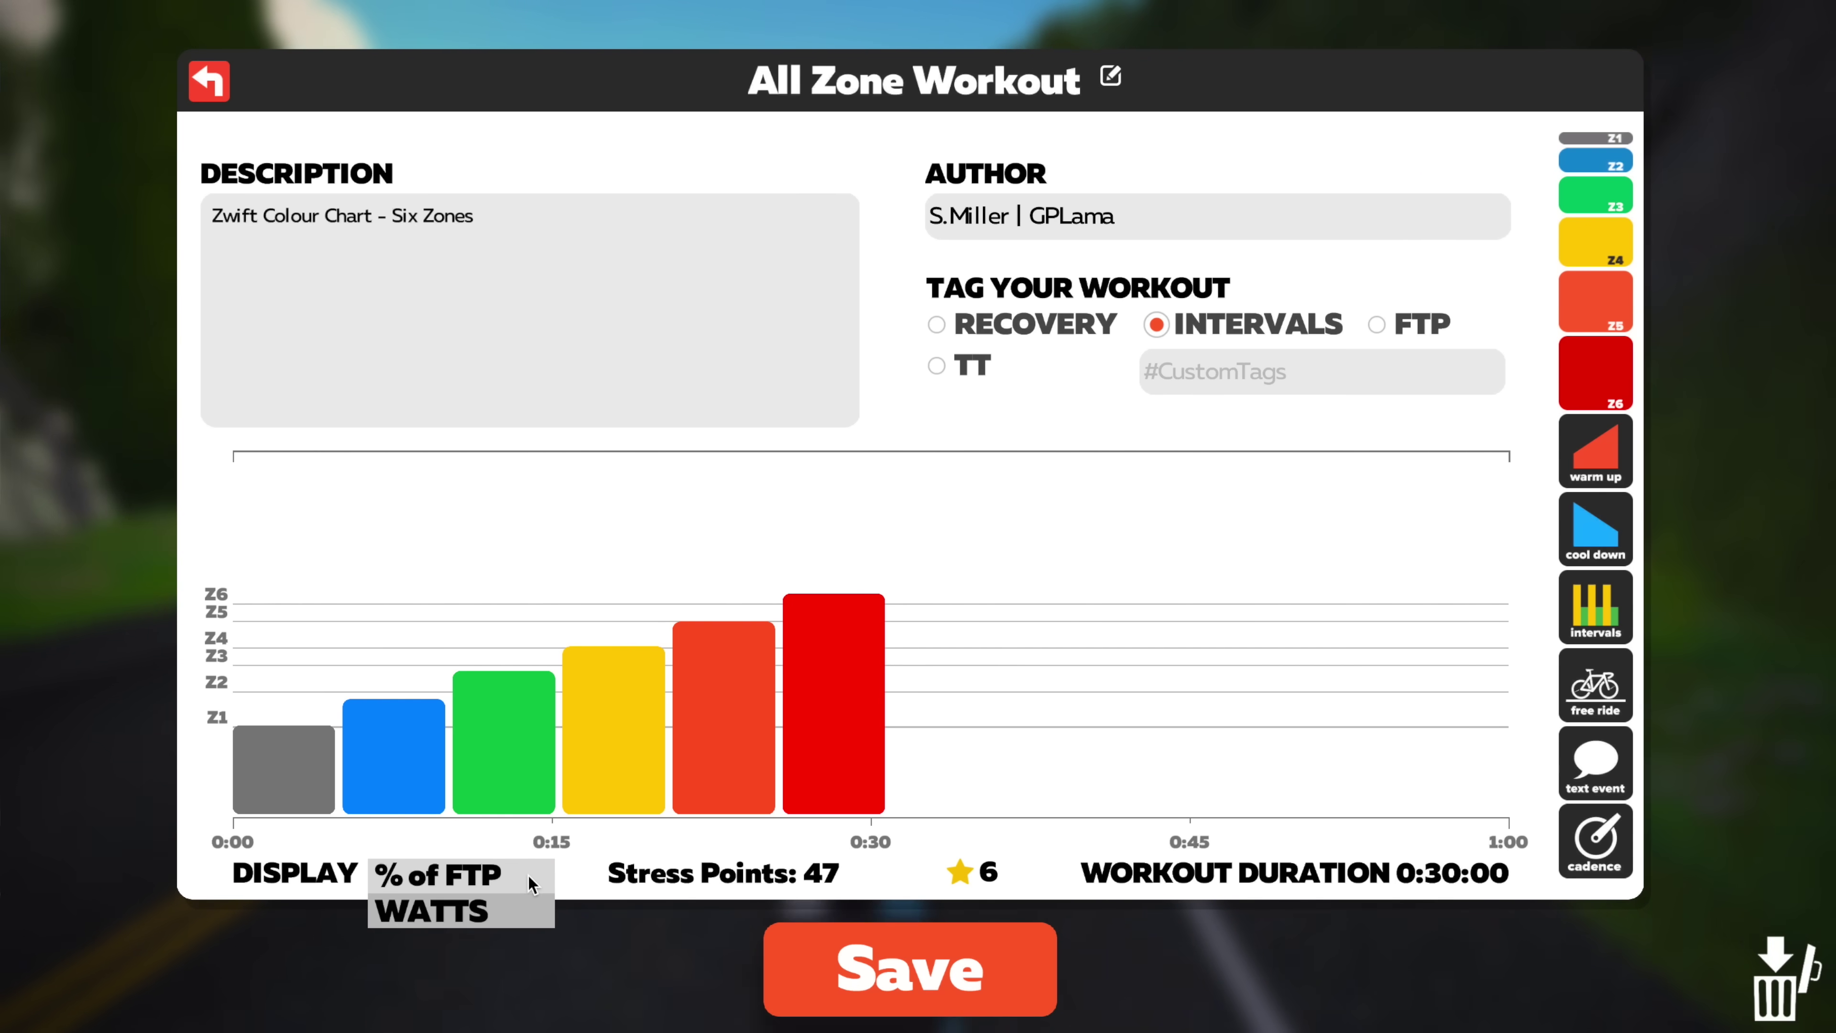
Step: Show the All Zone Workout's power as % of FTP and raise its first block from 50% to 55%
{"action": "left_click", "coordinate": [470, 878]}
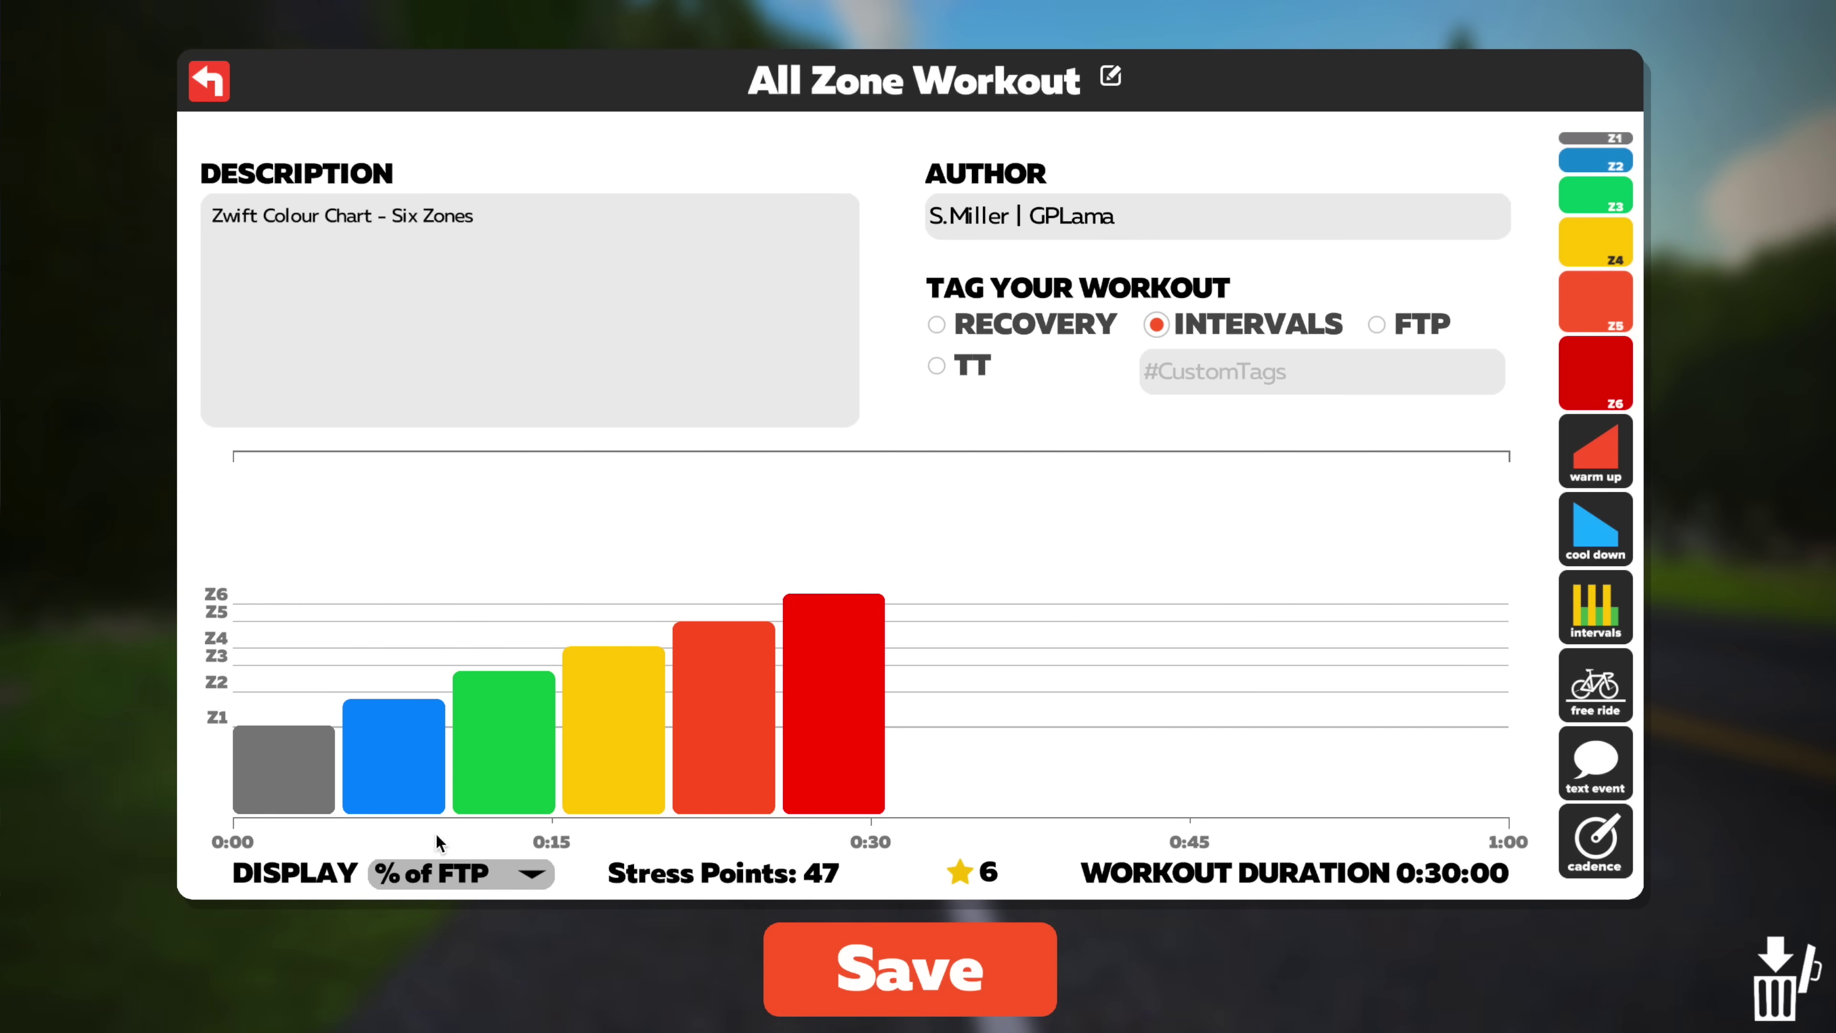
{"action": "left_click", "coordinate": [320, 730]}
{"action": "left_click_drag", "start_coordinate": [320, 730], "coordinate": [317, 461]}
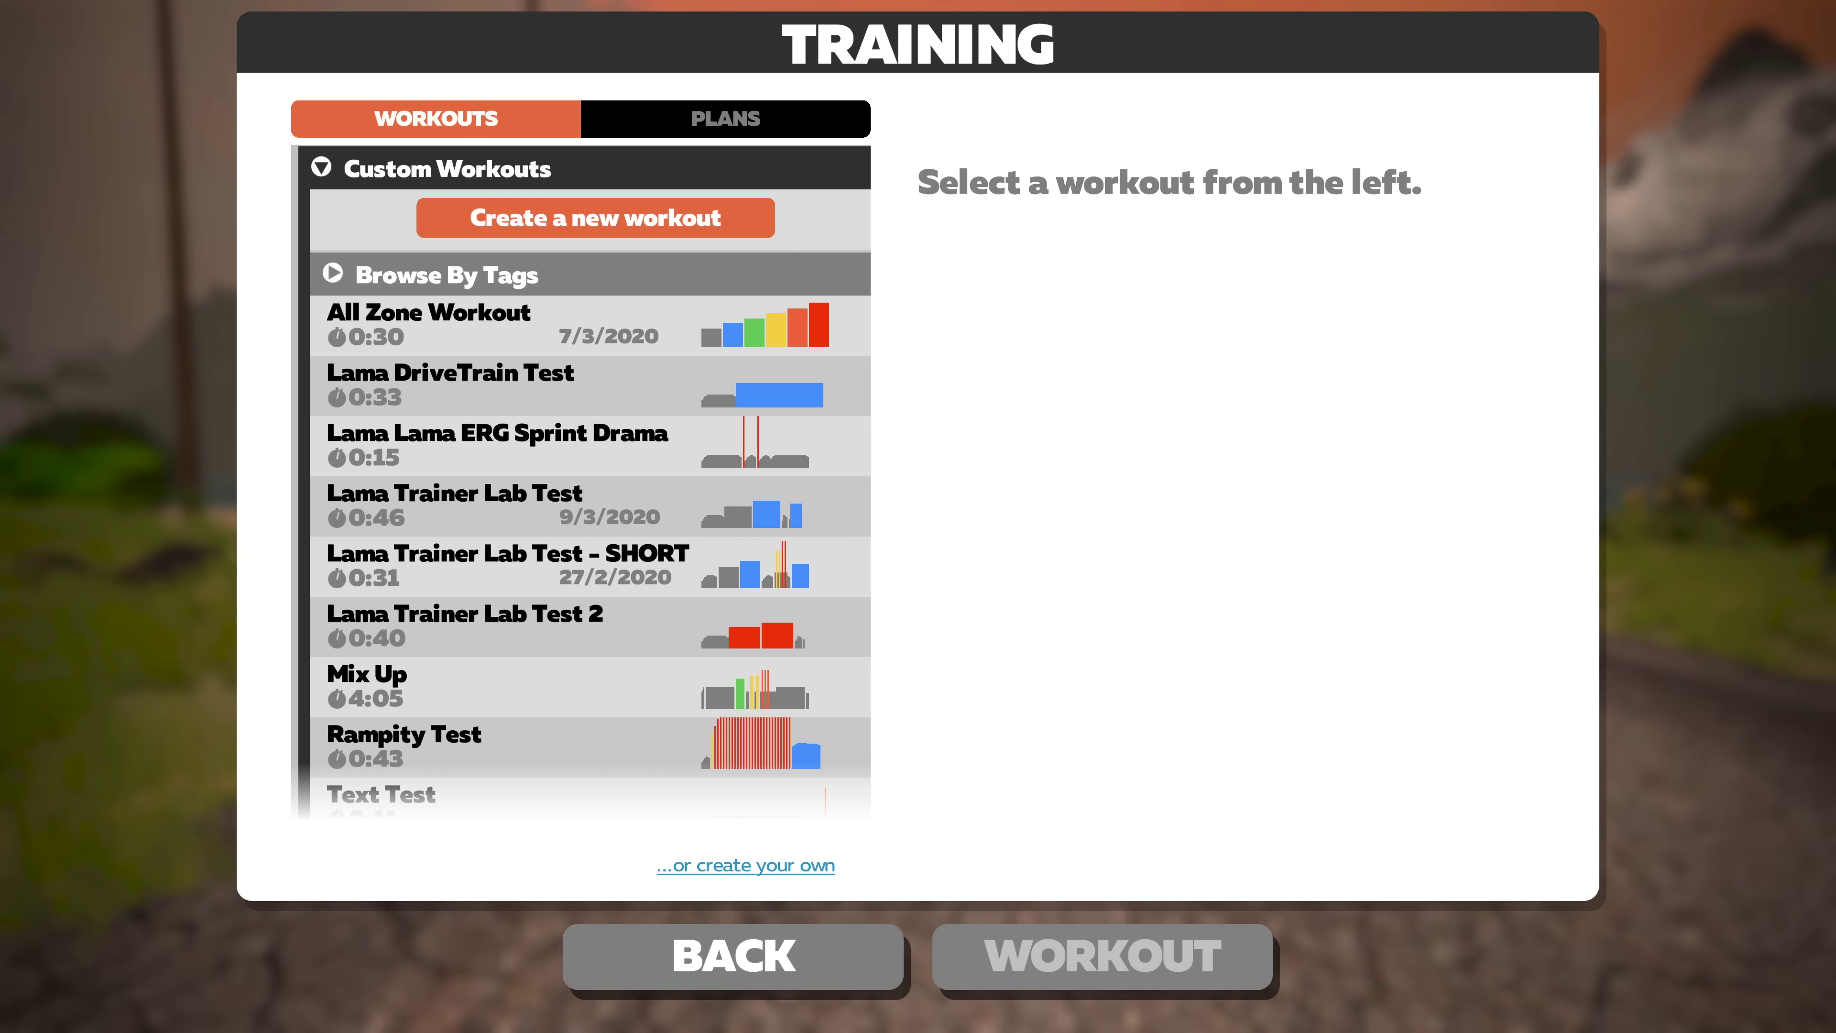
Step: Preview the All Zone Workout's details and chart, then scroll down to the workout collections
{"action": "left_click", "coordinate": [479, 320]}
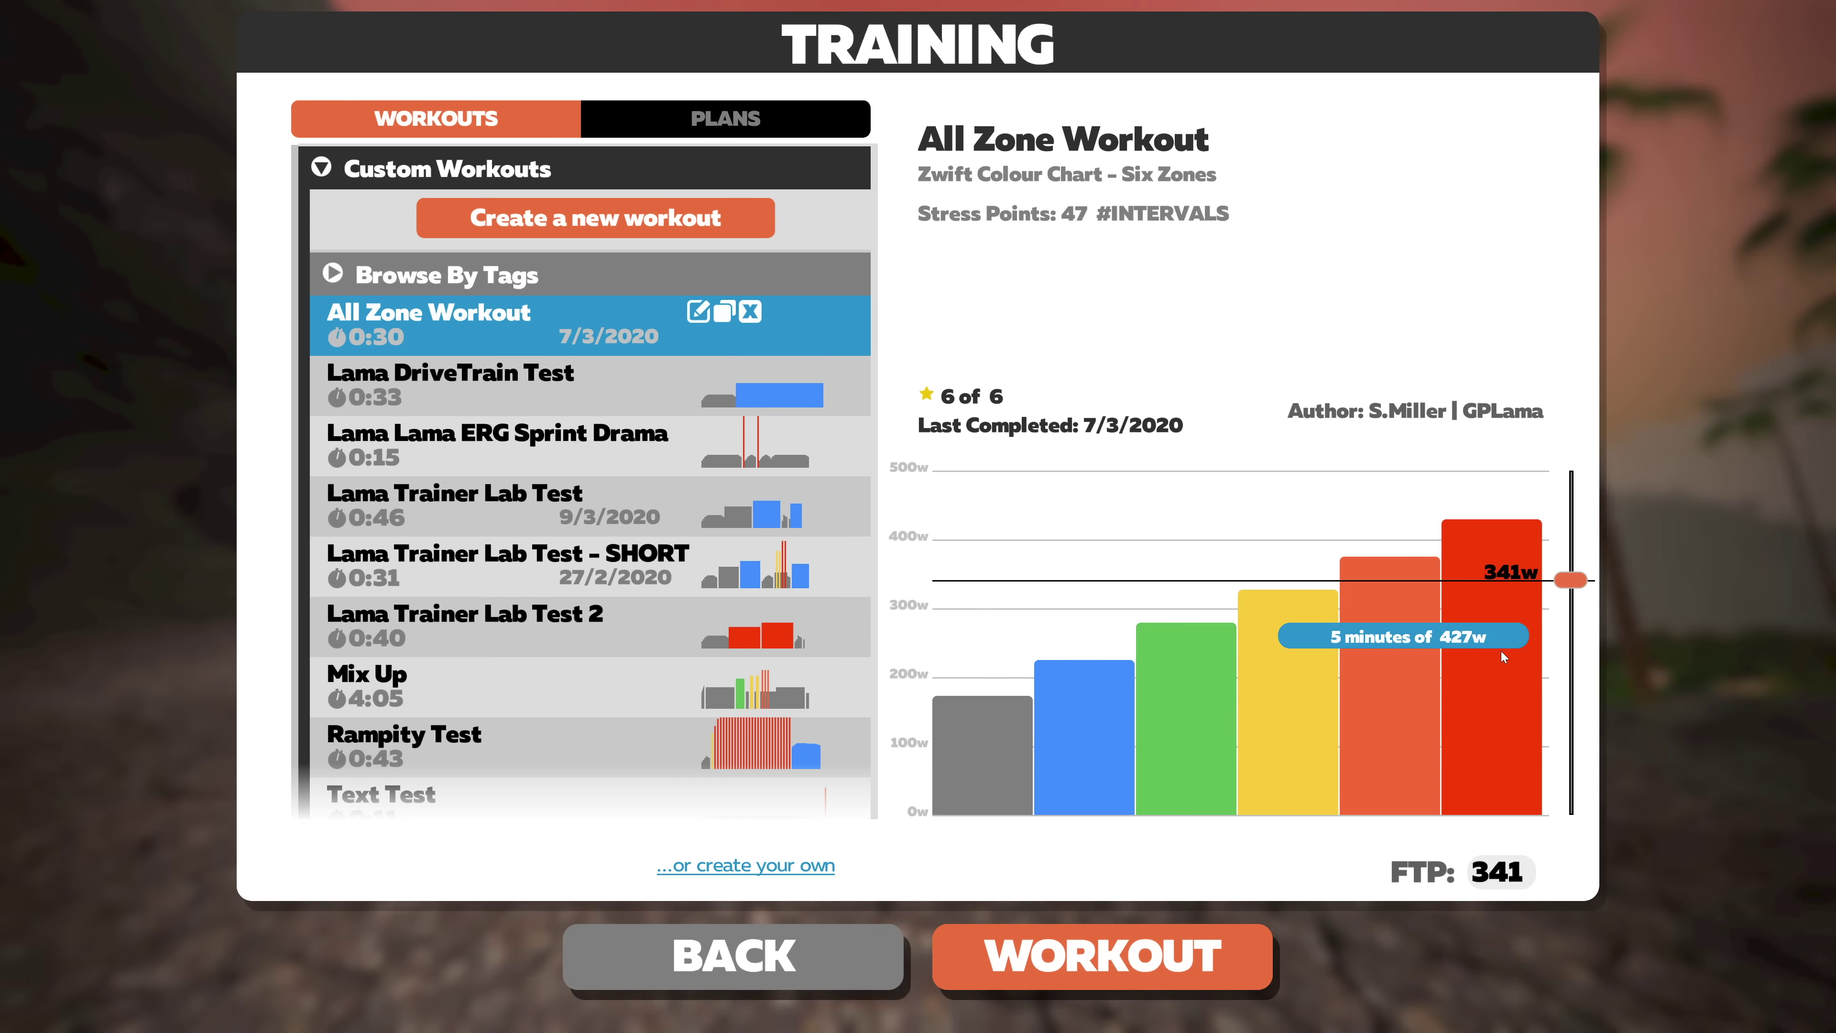
{"action": "scroll", "coordinate": [707, 530], "scroll_direction": "down", "scroll_amount": 10}
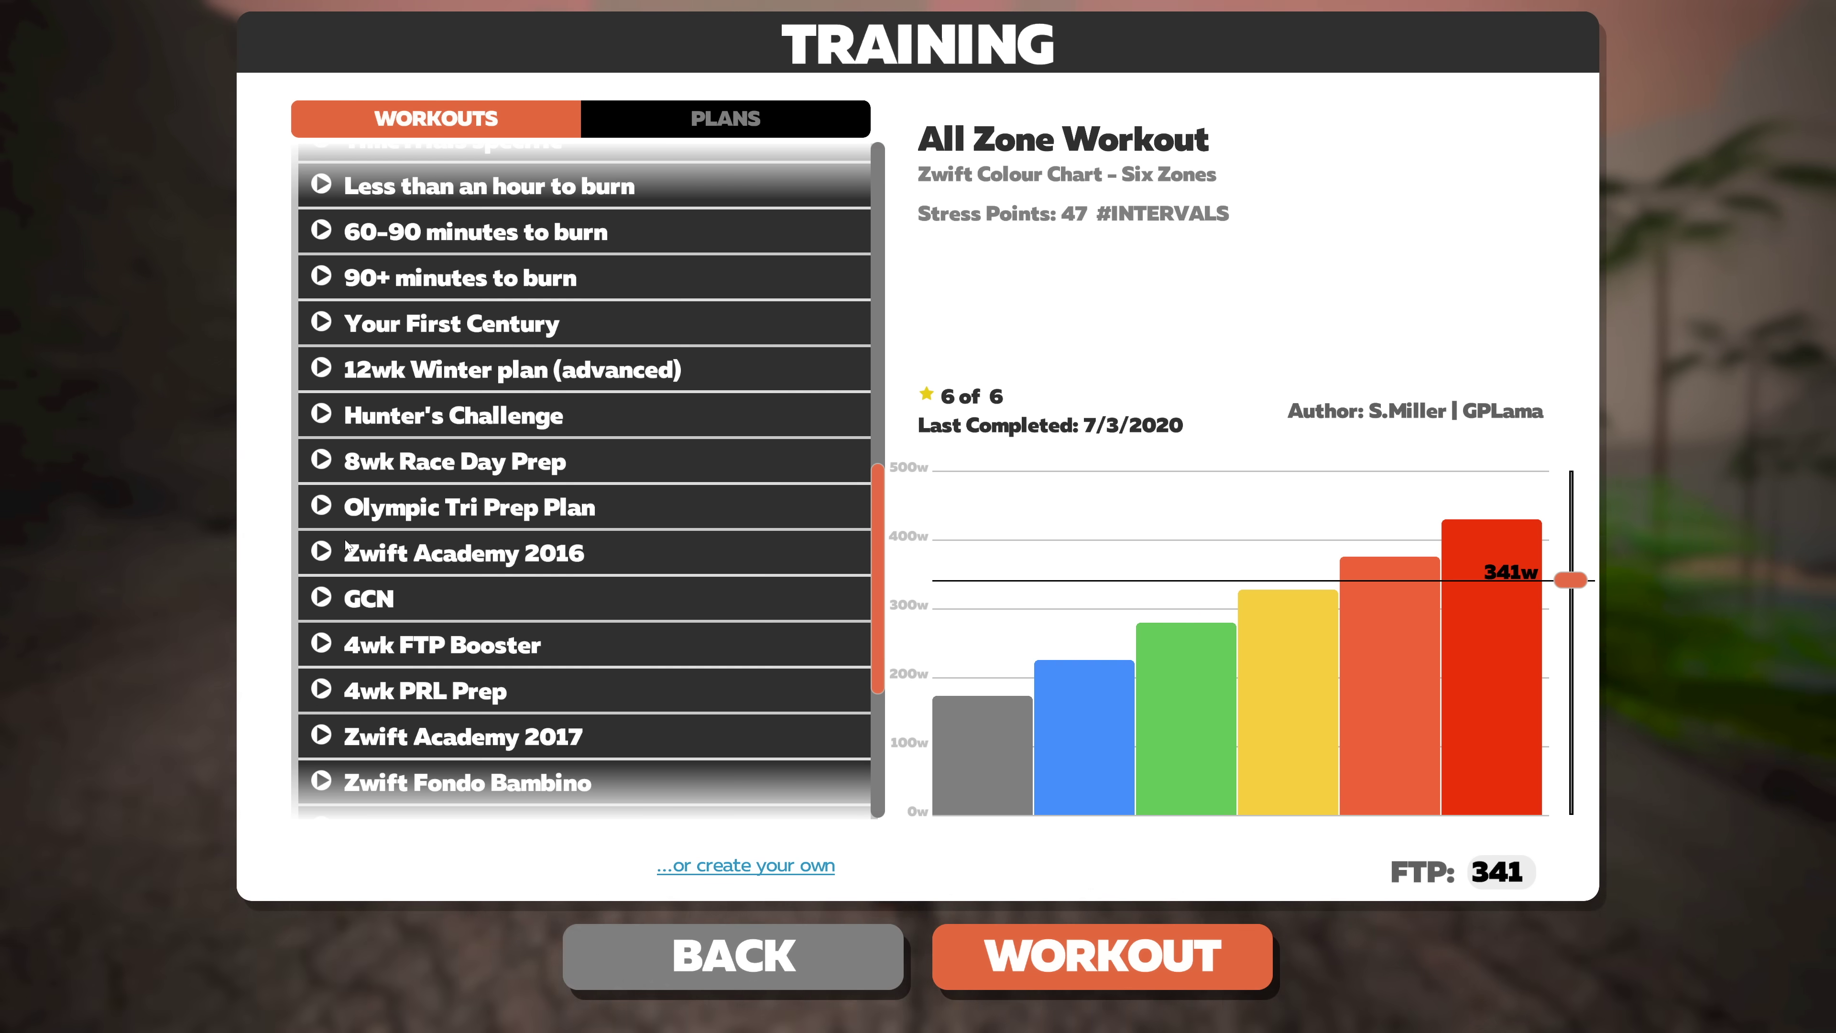
Step: Expand Zwift Academy 2016's Month 3 and preview Session 23: Extra-Extended OUs
{"action": "left_click", "coordinate": [482, 563]}
{"action": "scroll", "coordinate": [482, 563], "scroll_direction": "down", "scroll_amount": 5}
{"action": "scroll", "coordinate": [482, 563], "scroll_direction": "up", "scroll_amount": 6}
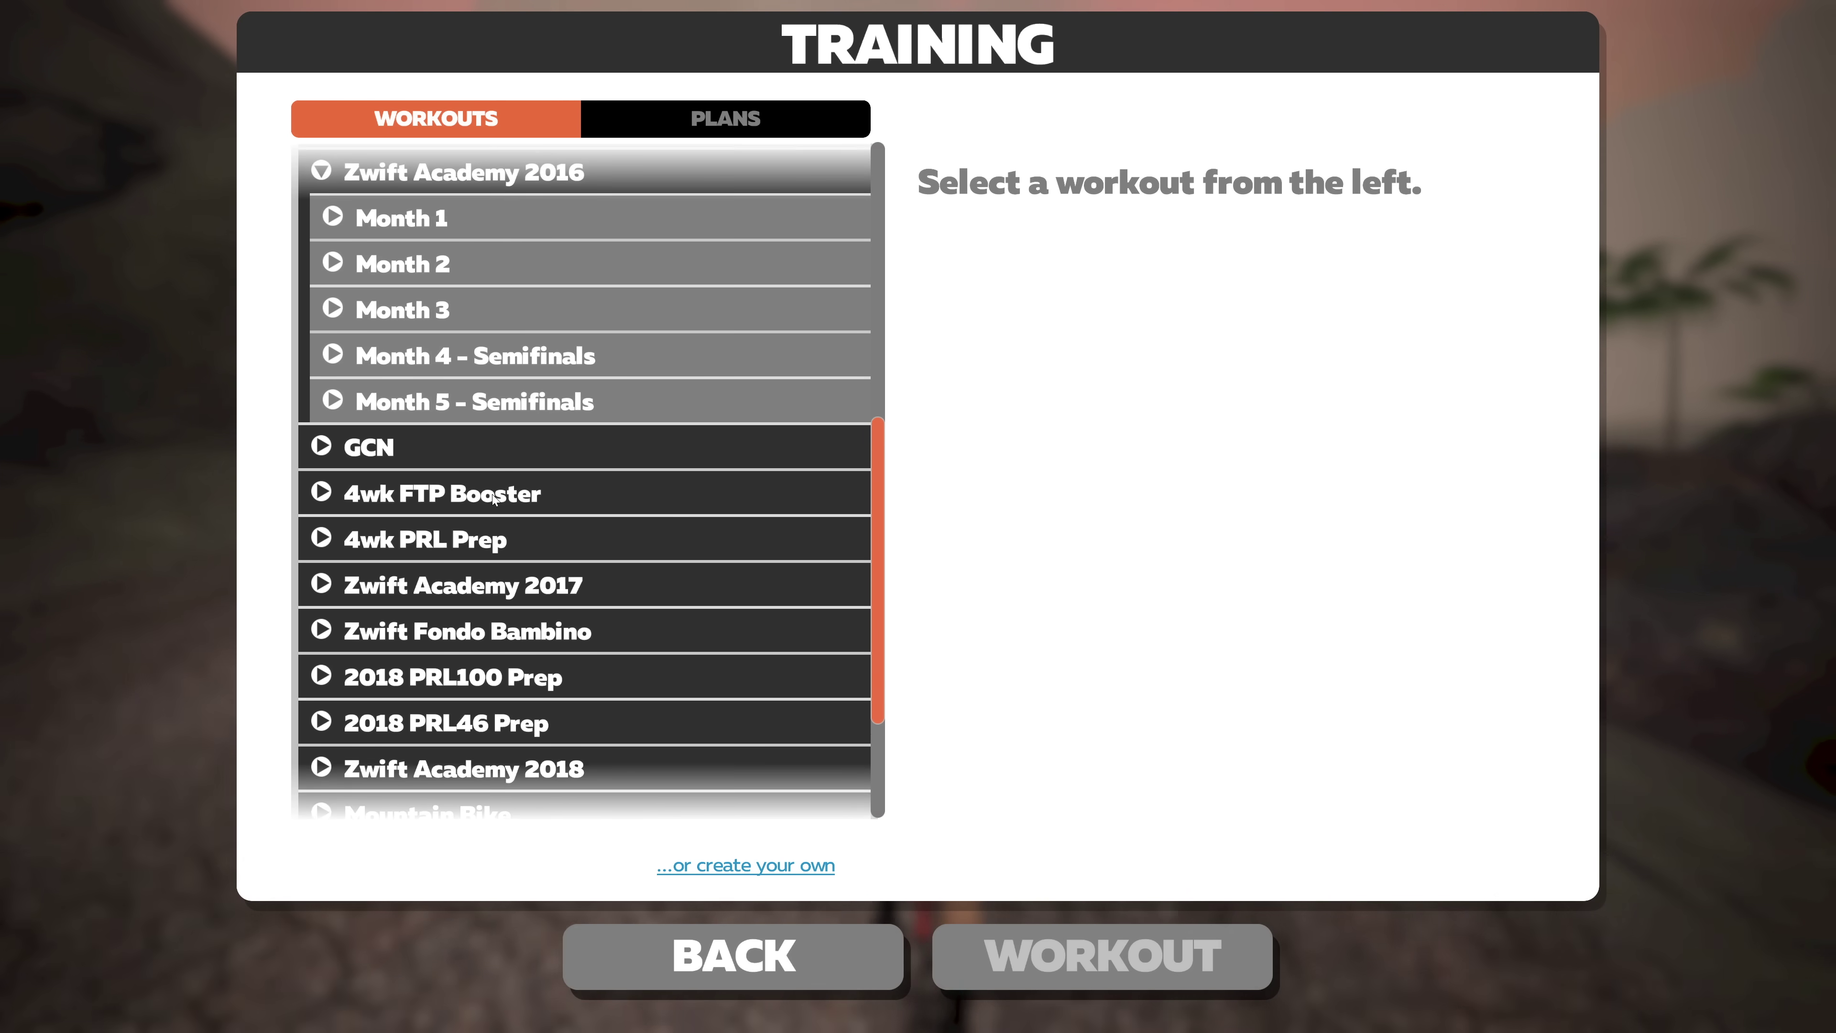
{"action": "left_click", "coordinate": [329, 385]}
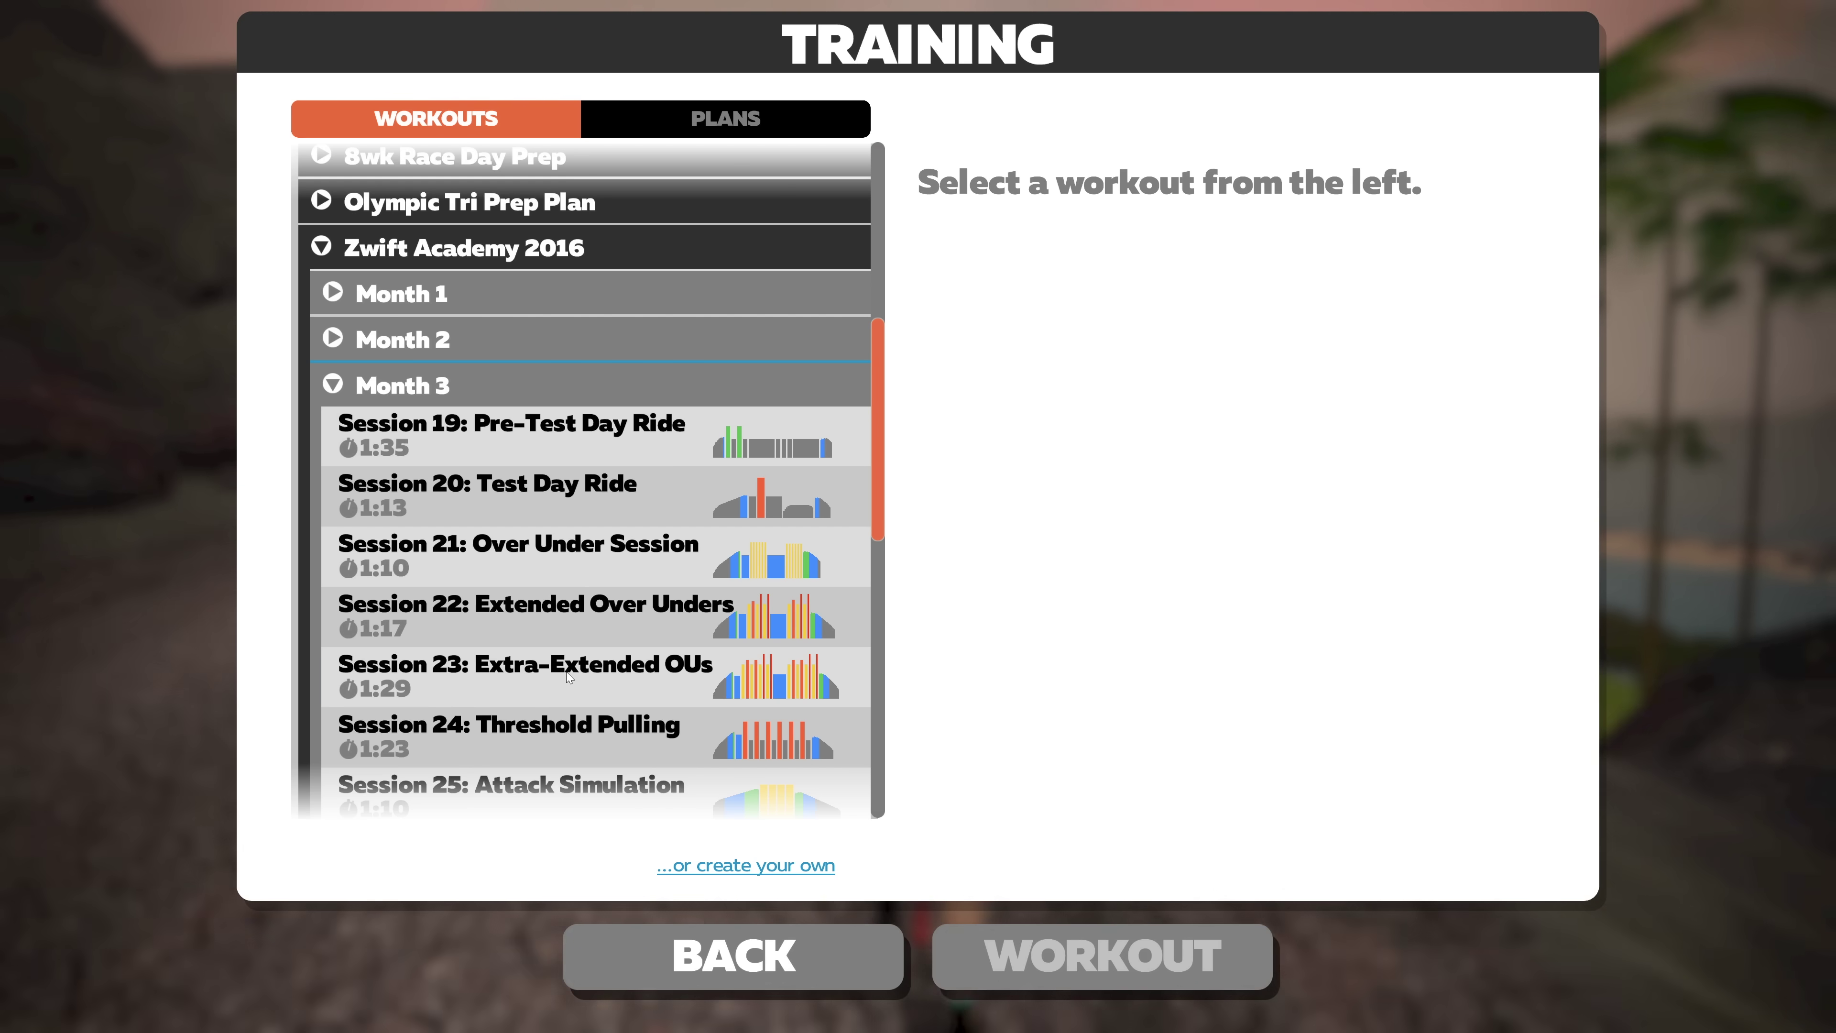
{"action": "left_click", "coordinate": [570, 672]}
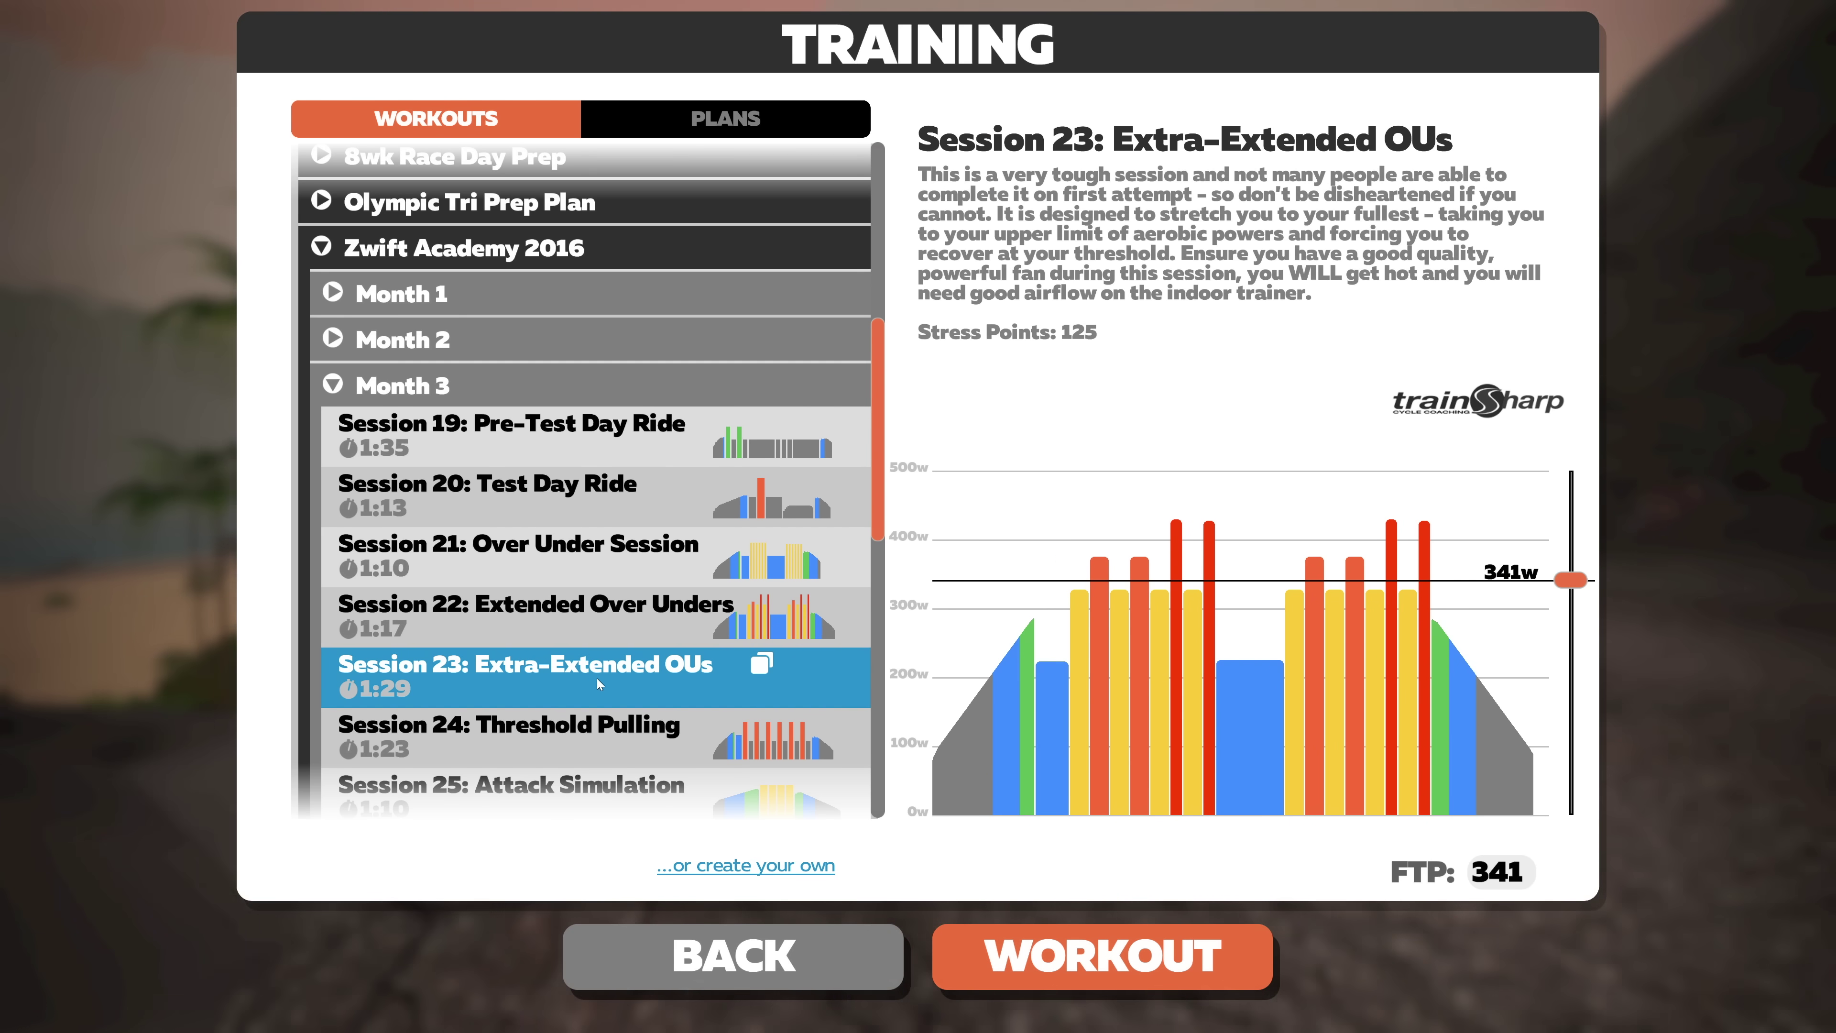
{"action": "mouse_move", "coordinate": [976, 738]}
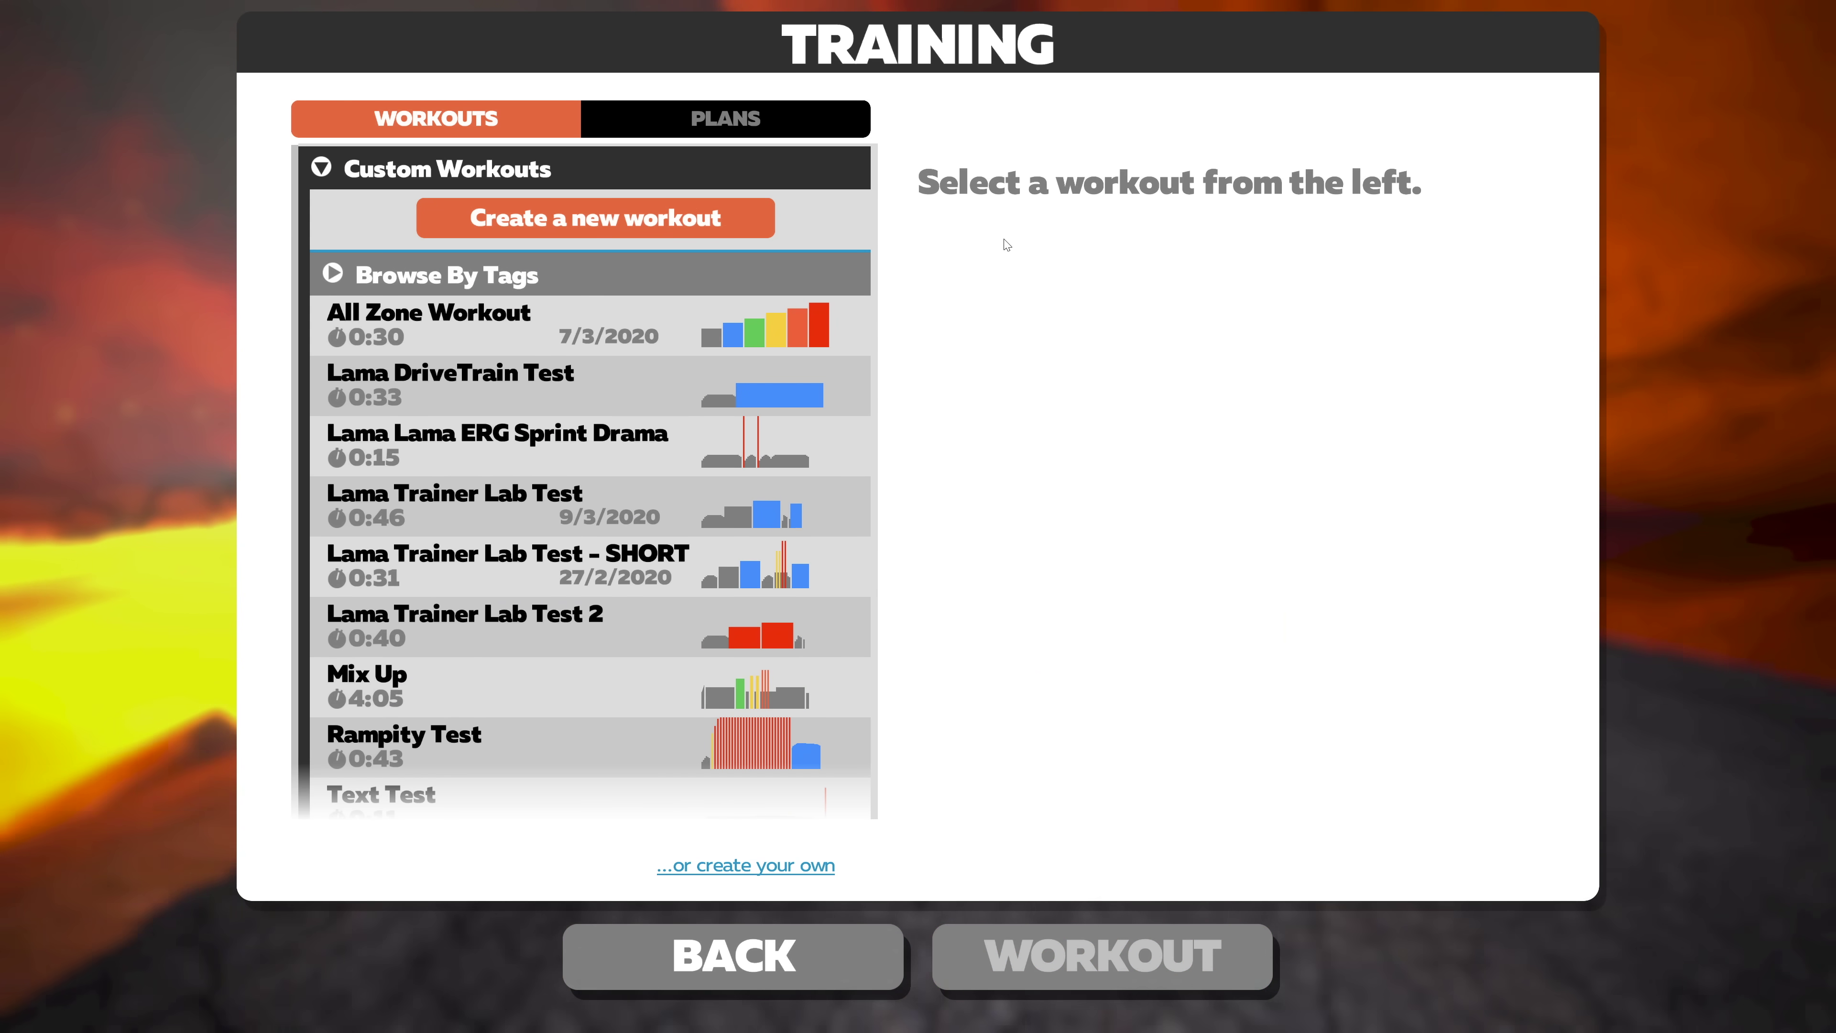
Step: Start a new custom workout with a 5-minute Z1 block, a 5-minute Z2 block and a Z6 block
{"action": "left_click", "coordinate": [622, 217]}
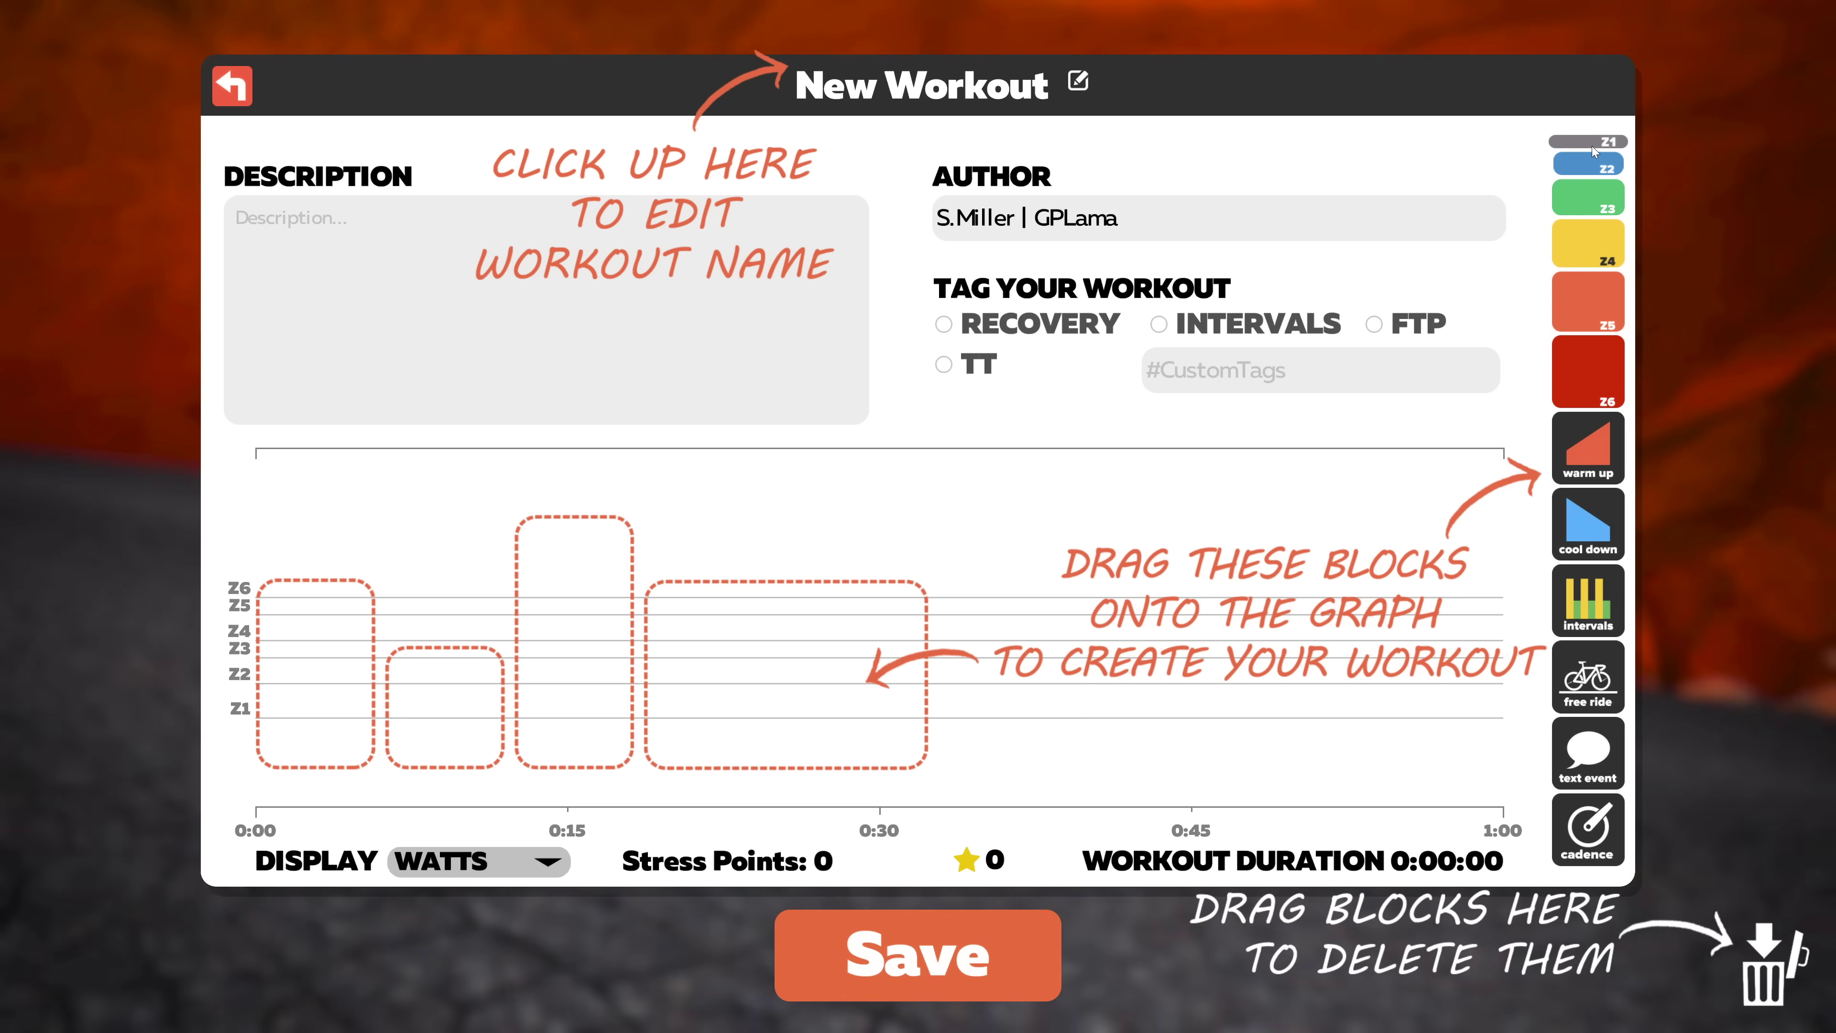
{"action": "mouse_move", "coordinate": [1586, 141]}
{"action": "left_mouse_down"}
{"action": "mouse_move", "coordinate": [681, 558]}
{"action": "mouse_move", "coordinate": [694, 564]}
{"action": "left_mouse_up"}
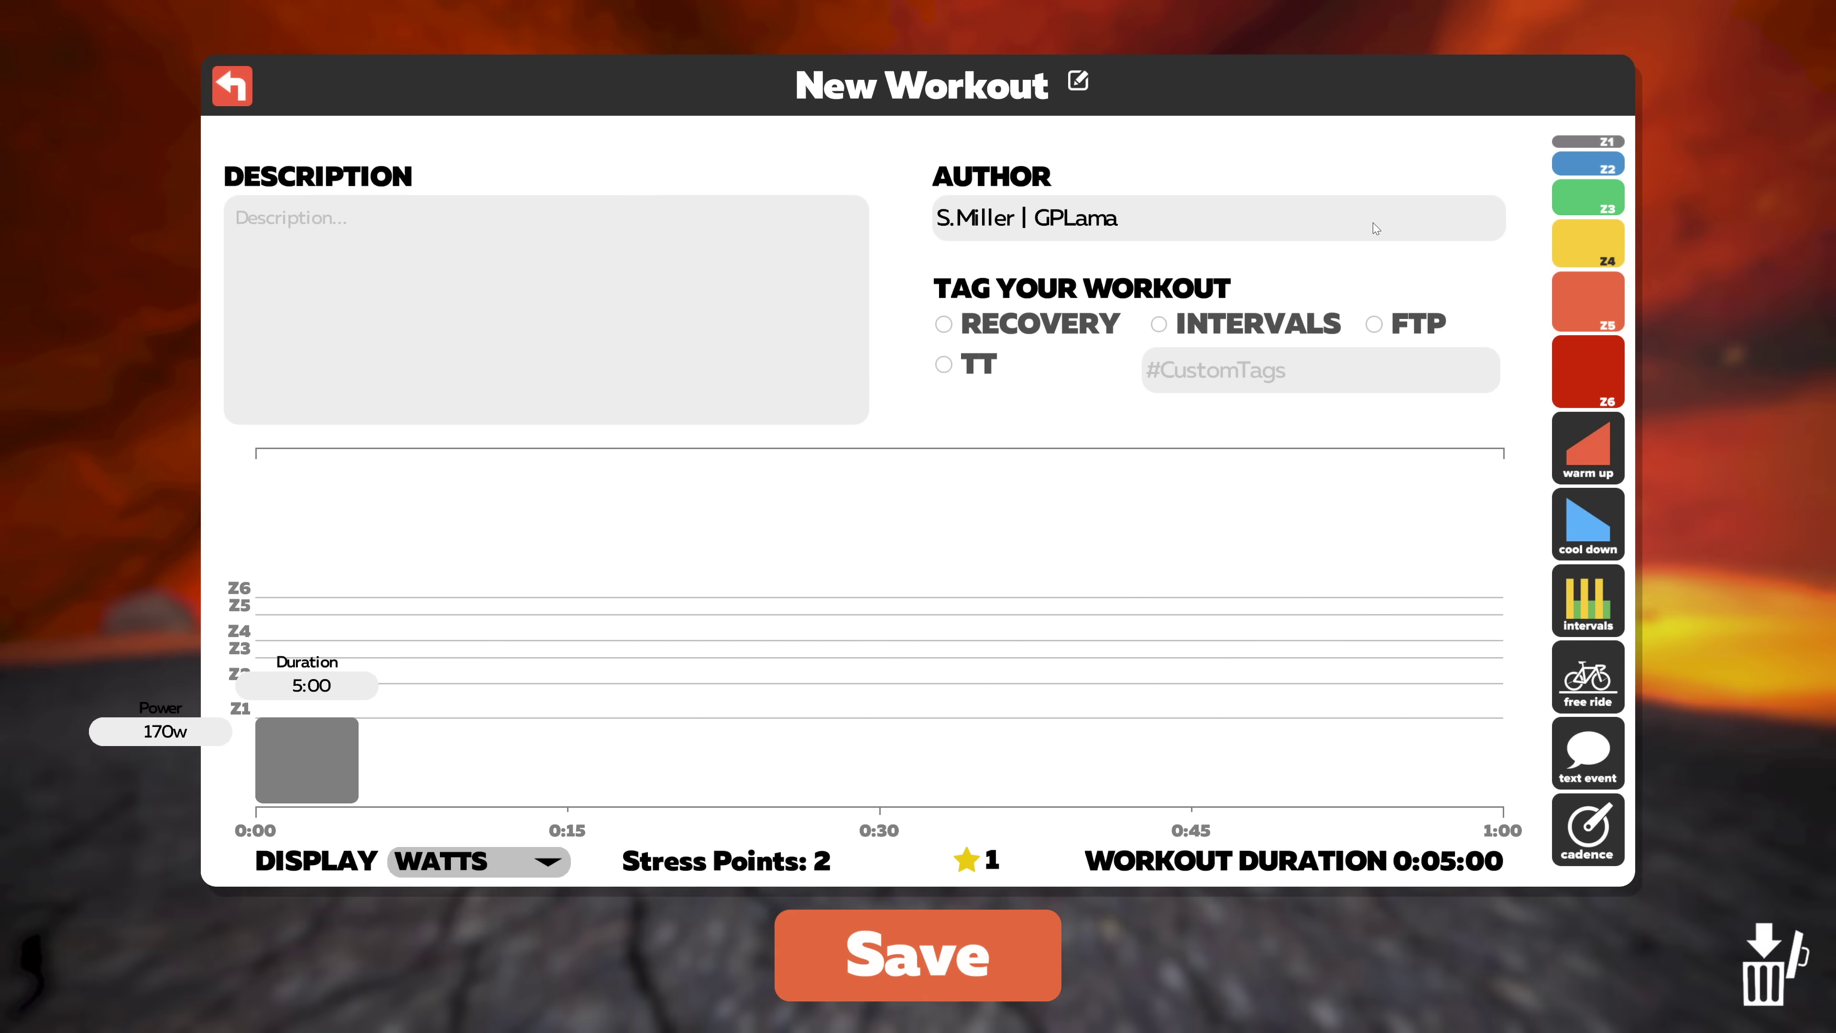
{"action": "left_click_drag", "start_coordinate": [1609, 169], "coordinate": [1311, 484]}
{"action": "left_click_drag", "start_coordinate": [1588, 371], "coordinate": [610, 668]}
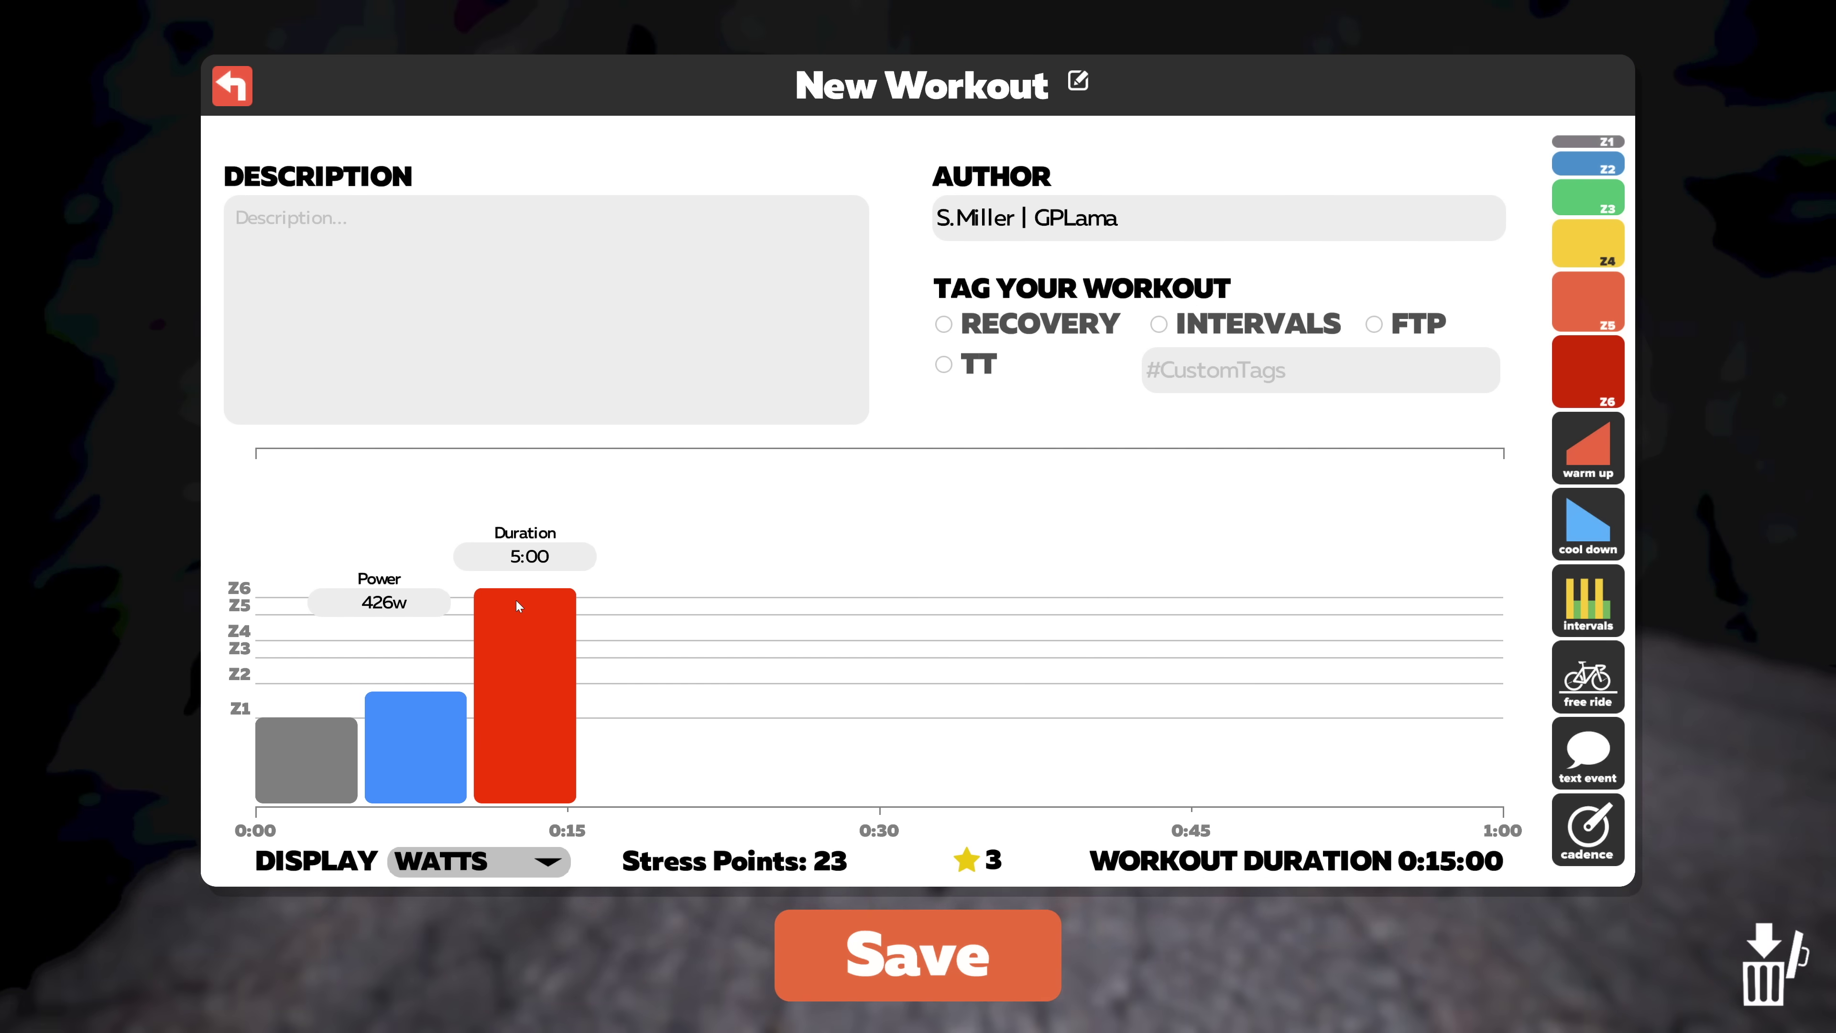
Step: Show power as % of FTP, set the grey block to about 52% and the red block to 129%
{"action": "left_click", "coordinate": [477, 860]}
{"action": "left_click", "coordinate": [448, 861]}
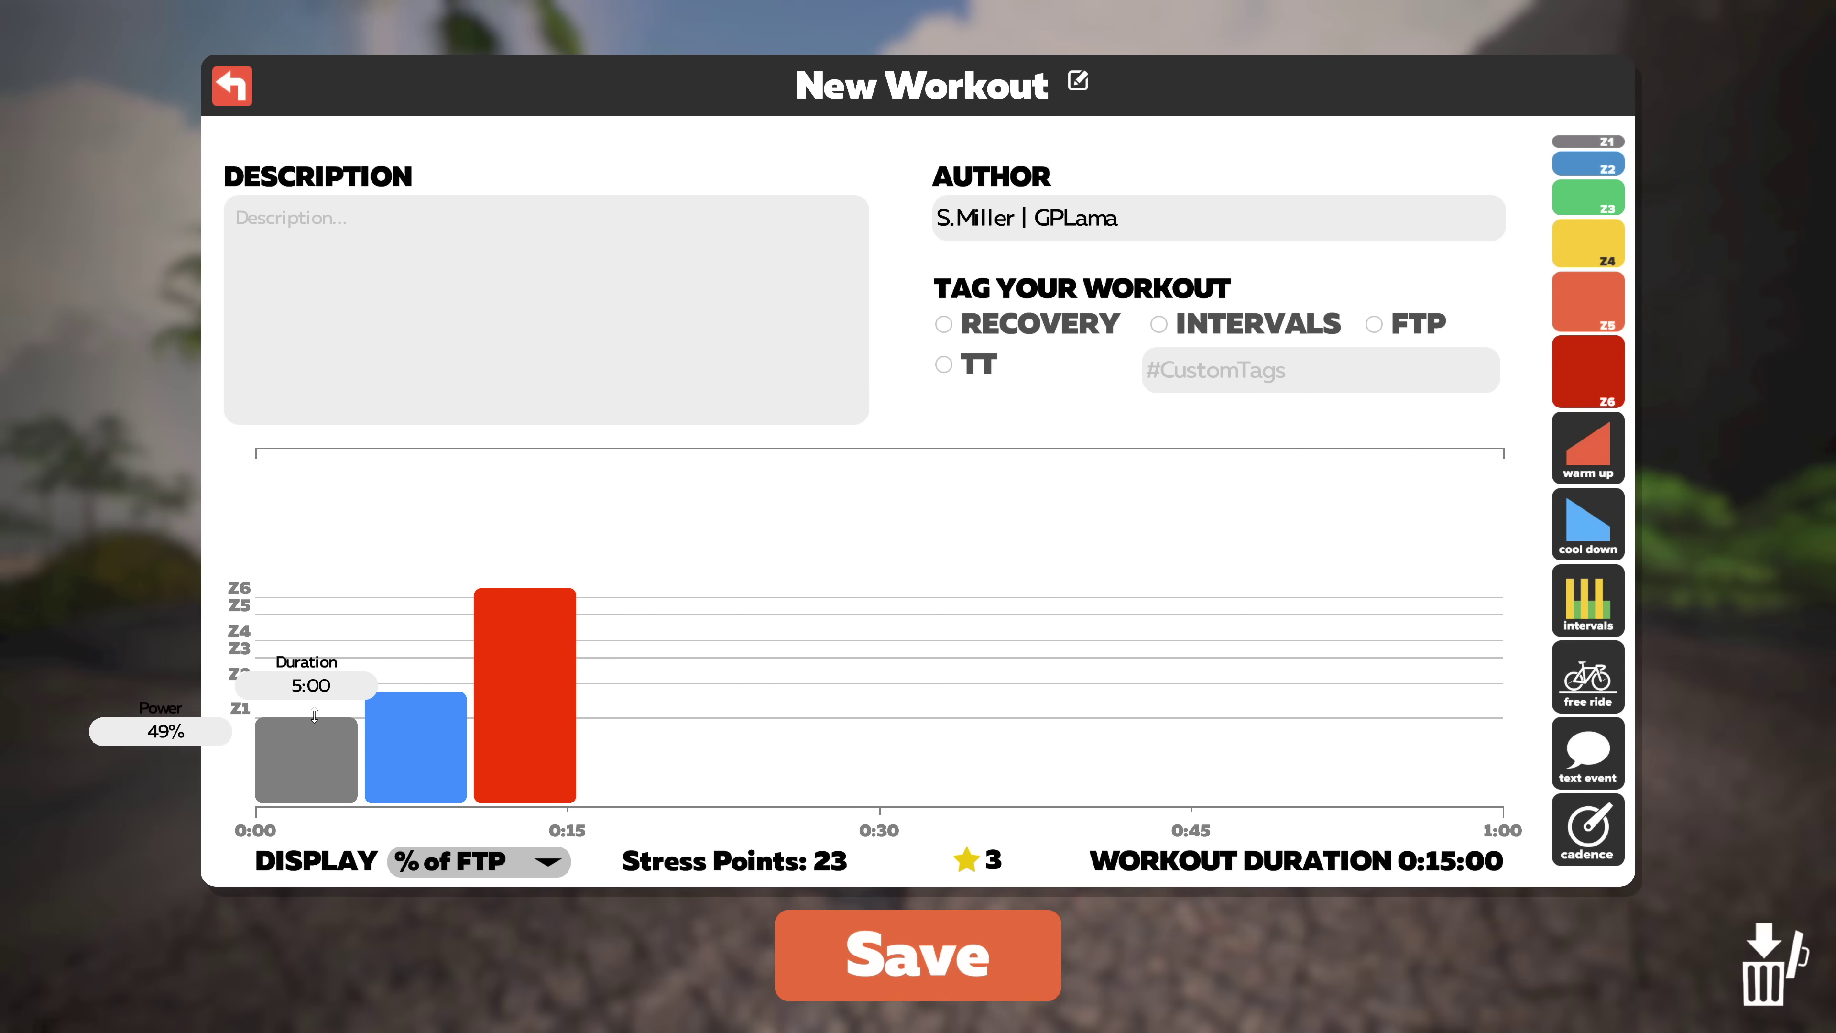
{"action": "left_click_drag", "start_coordinate": [315, 715], "coordinate": [314, 710]}
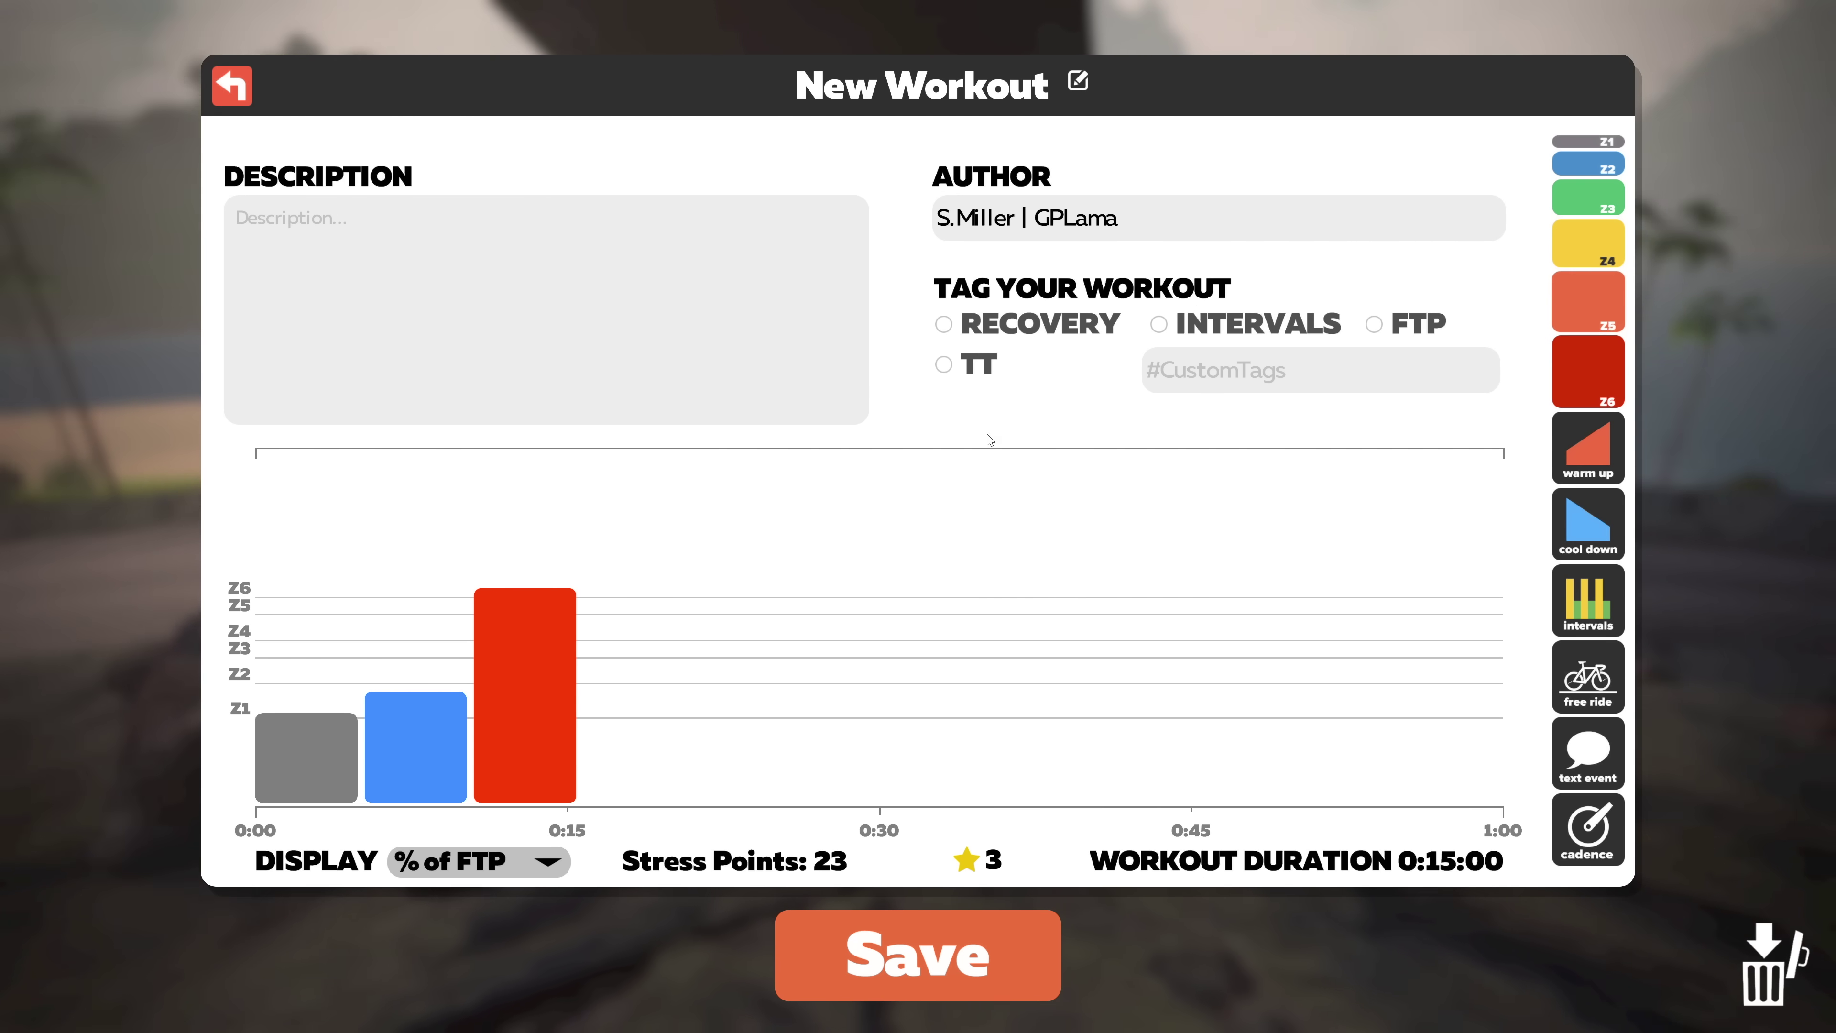
{"action": "left_click_drag", "start_coordinate": [539, 589], "coordinate": [530, 615]}
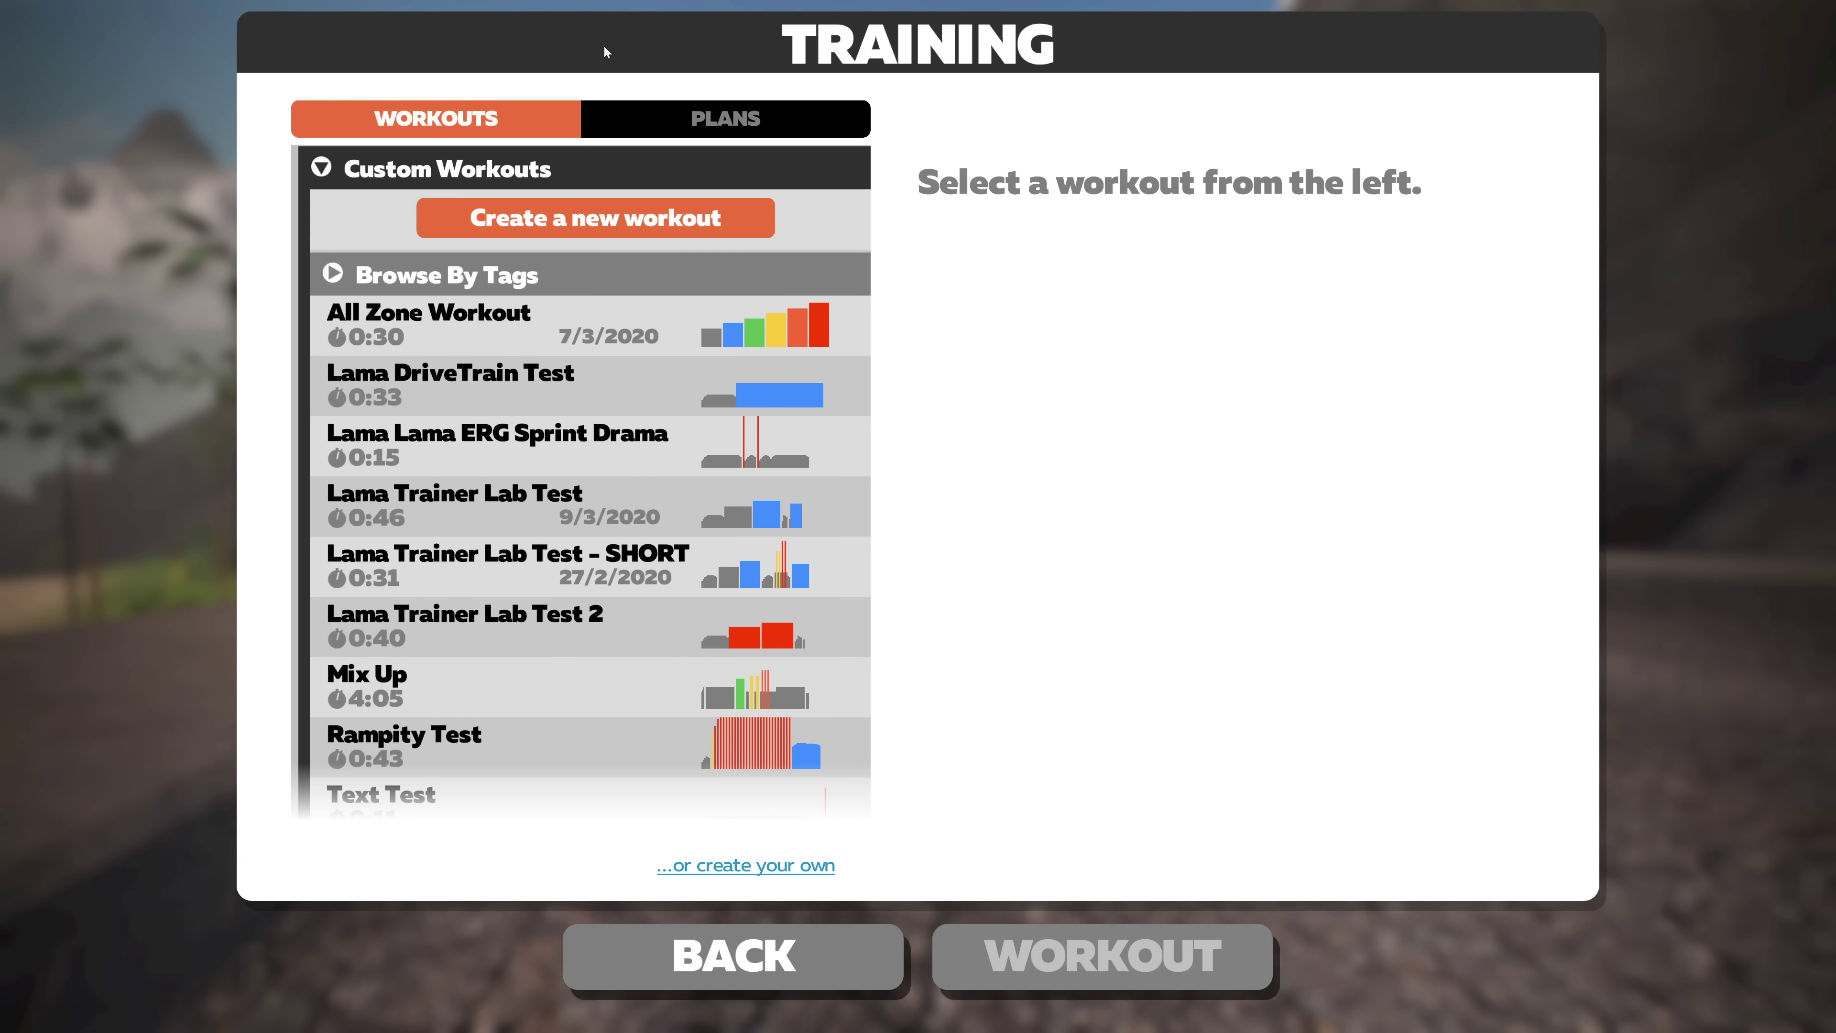
Step: Open the full CRIT Crusher training plan from the Plans list
{"action": "left_click", "coordinate": [709, 130]}
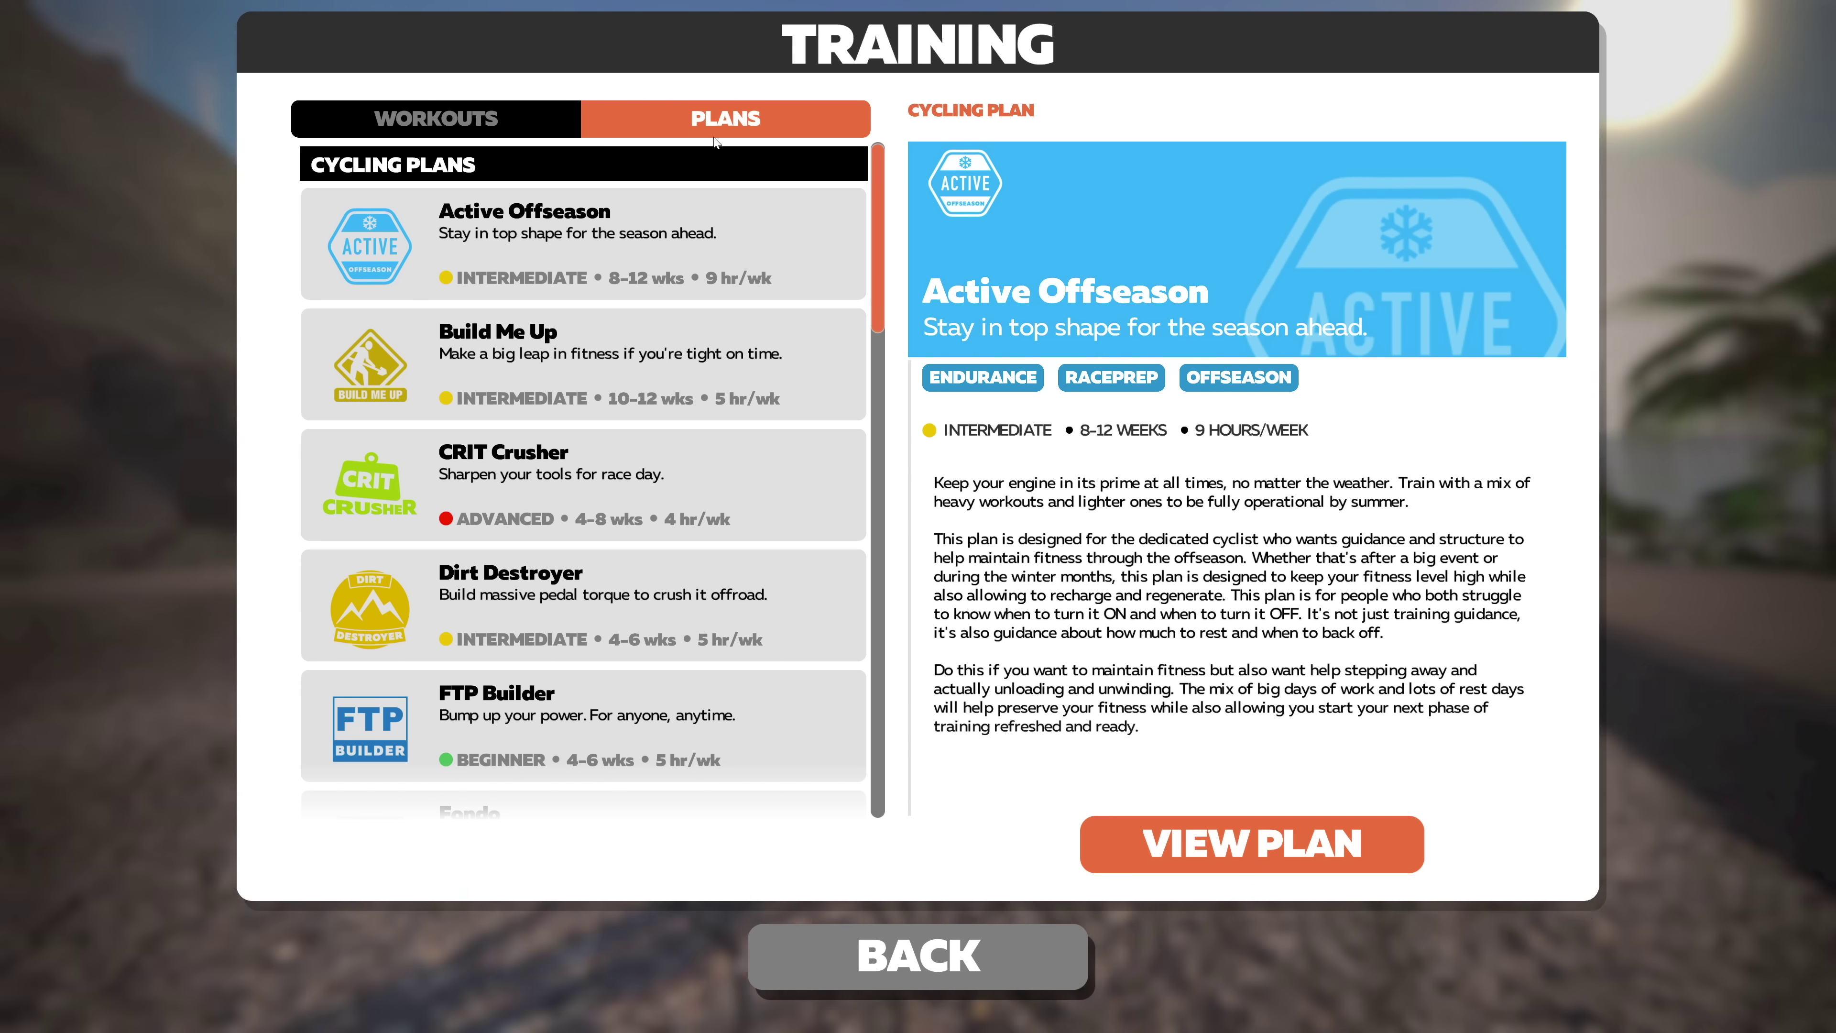
{"action": "left_click", "coordinate": [636, 524]}
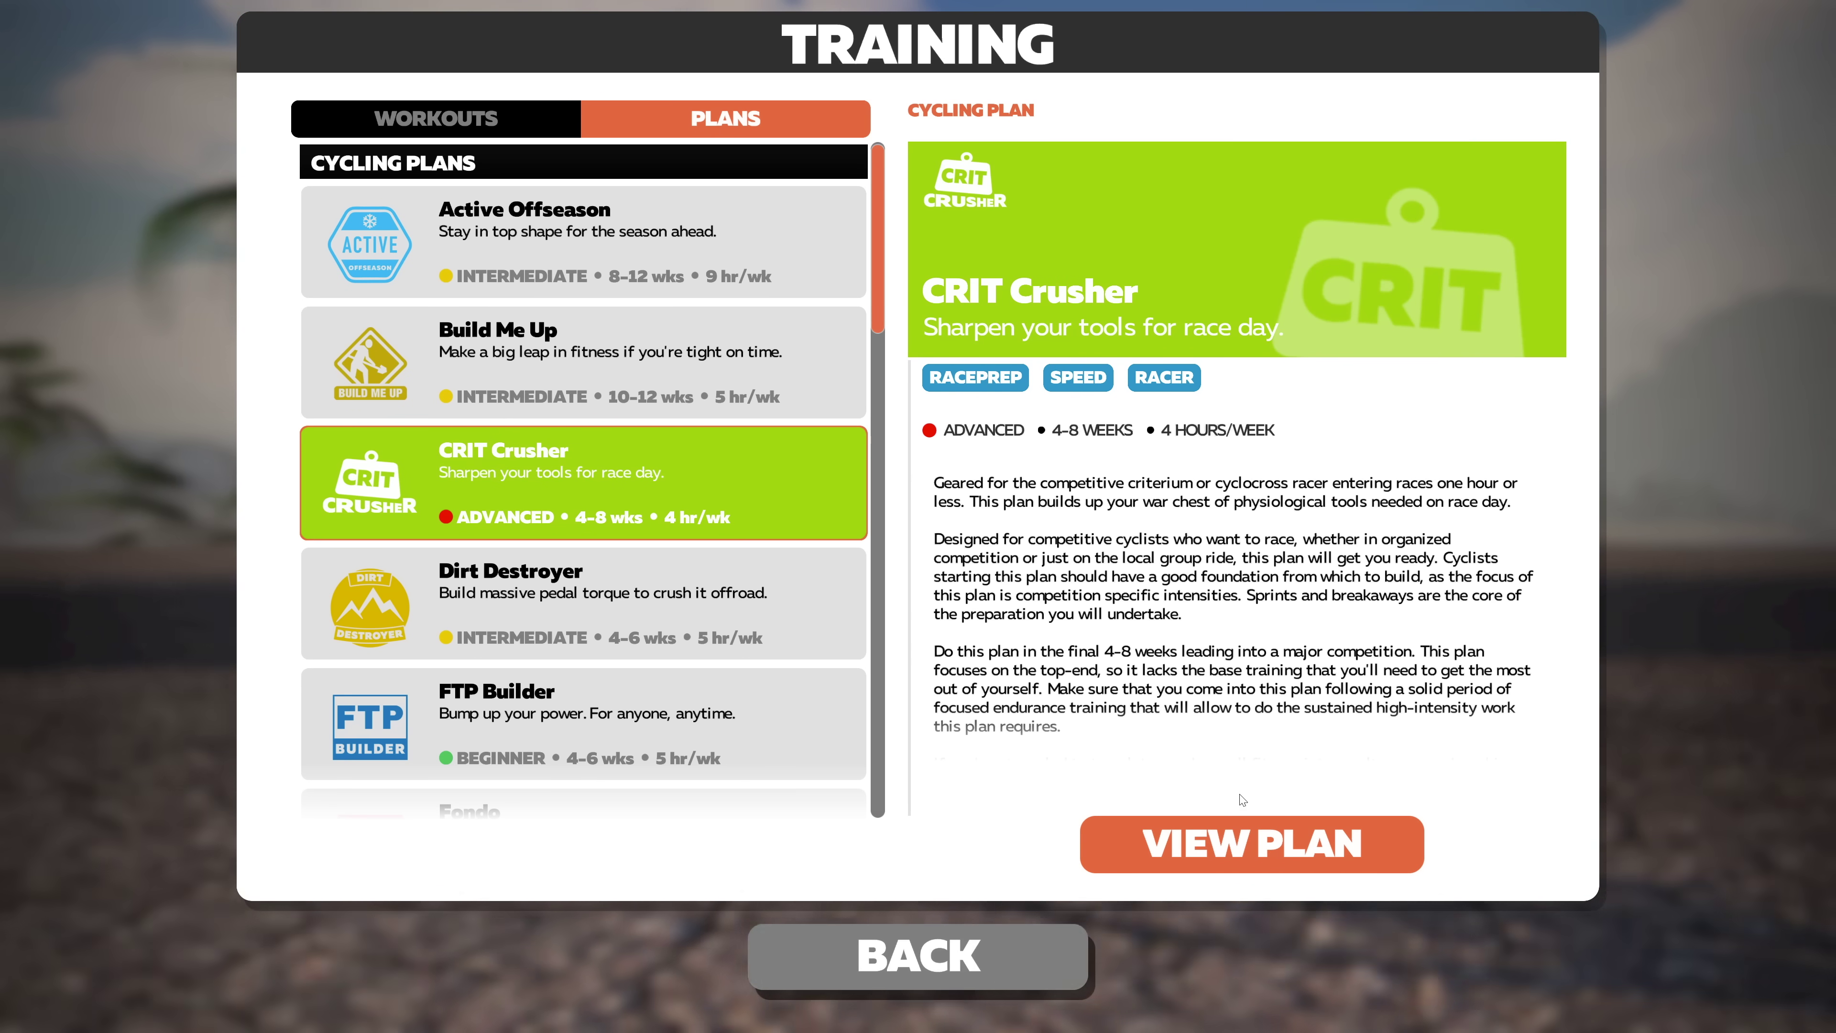
{"action": "left_click", "coordinate": [1229, 831]}
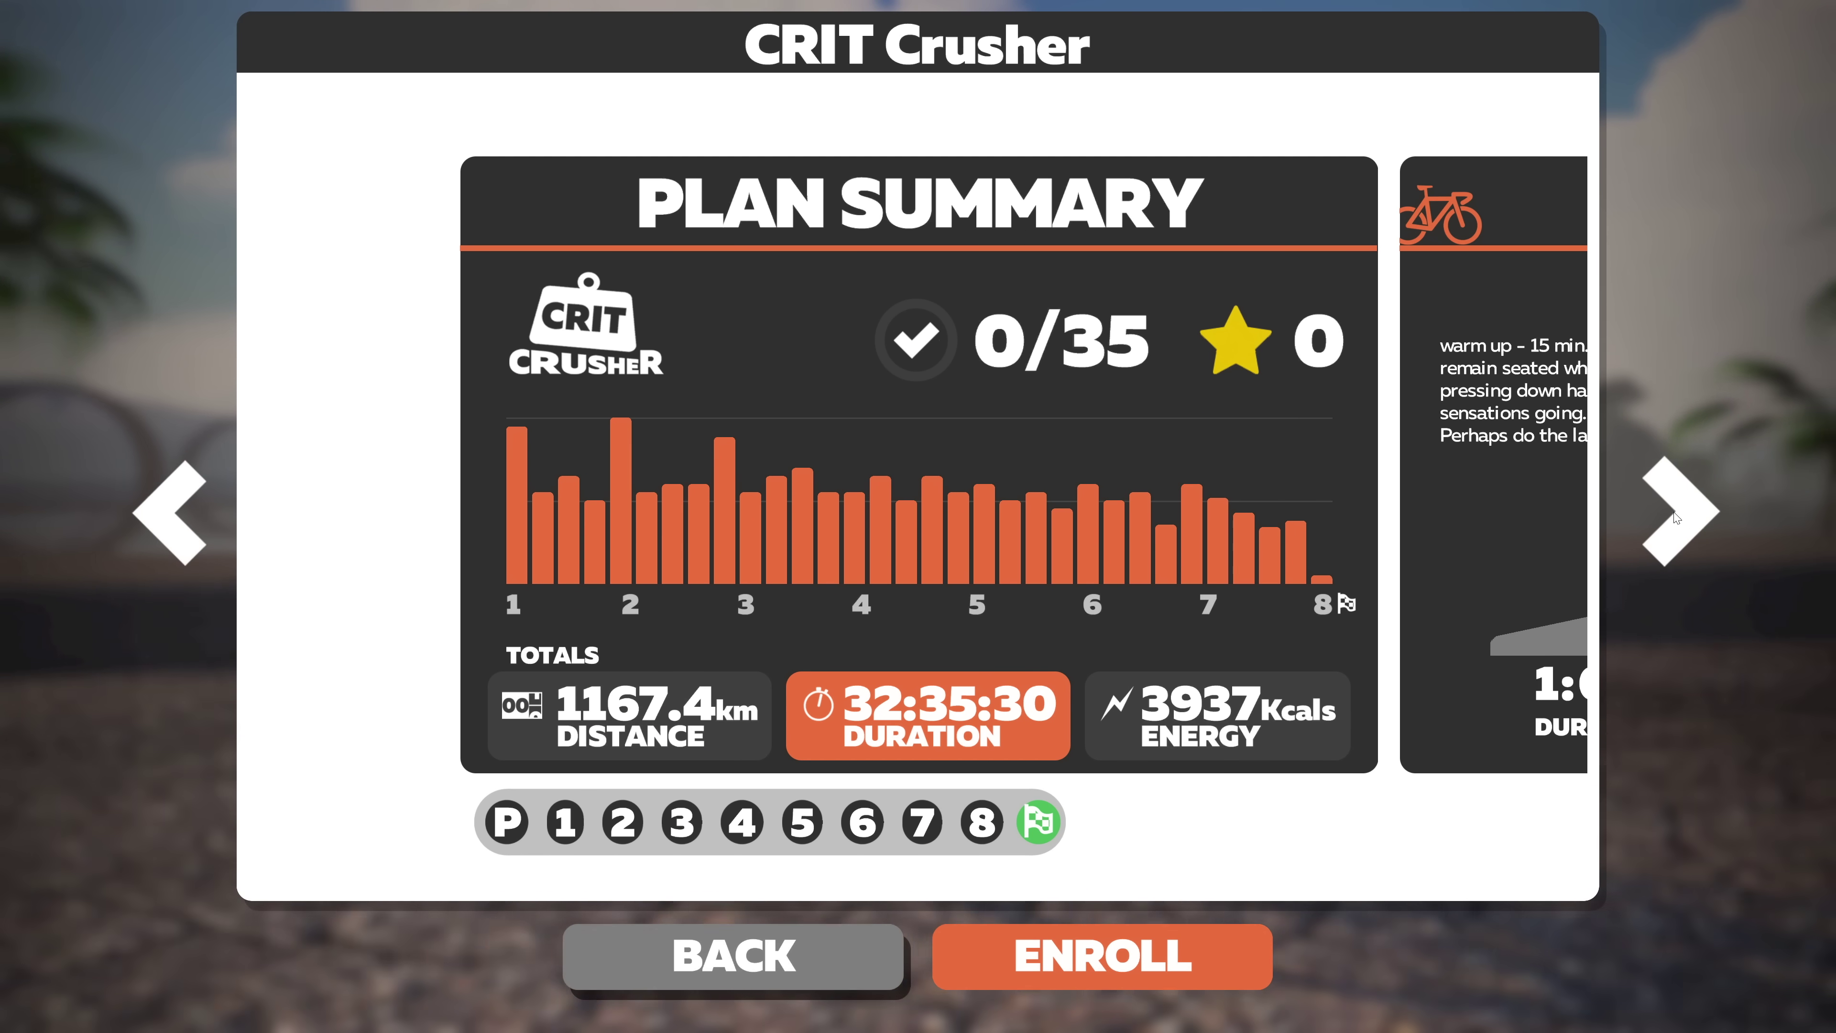
Step: Page through CRIT Crusher's week 1 and week 2 workouts, then return to the plans list
{"action": "left_click", "coordinate": [1675, 516]}
{"action": "left_click", "coordinate": [1676, 516]}
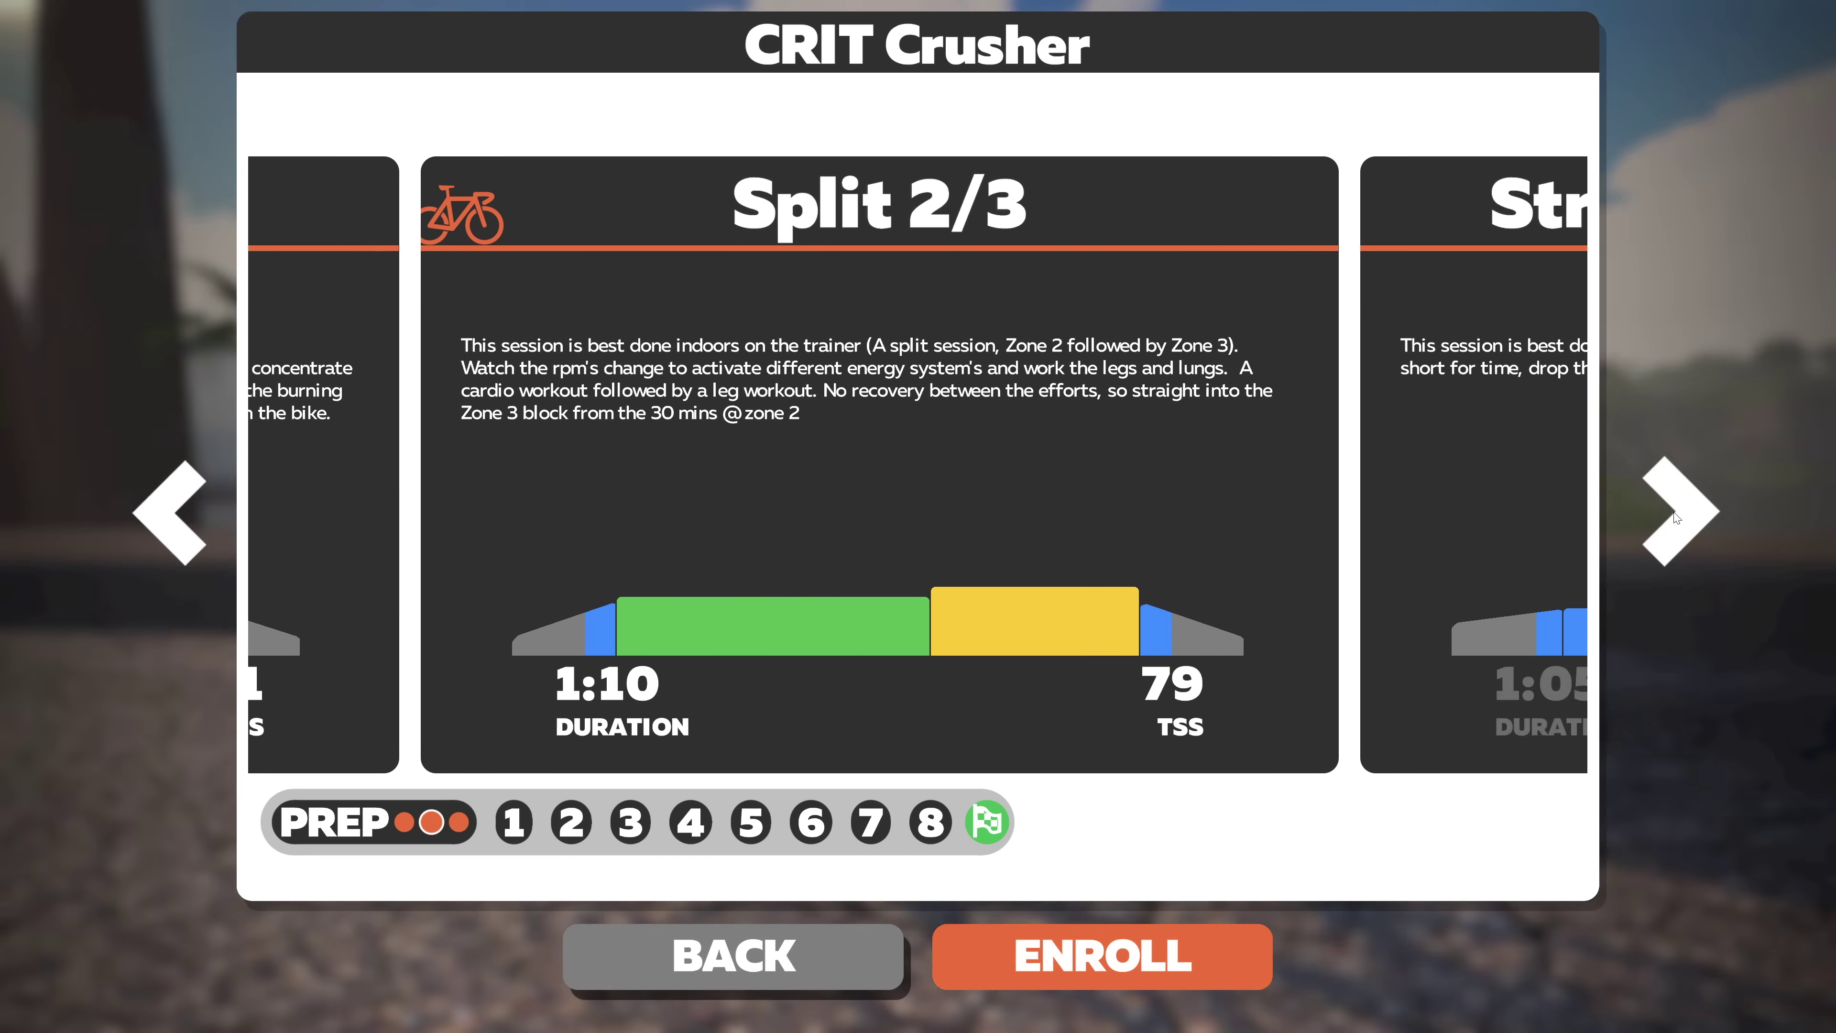
{"action": "left_click", "coordinate": [1675, 516]}
{"action": "left_click", "coordinate": [1675, 516]}
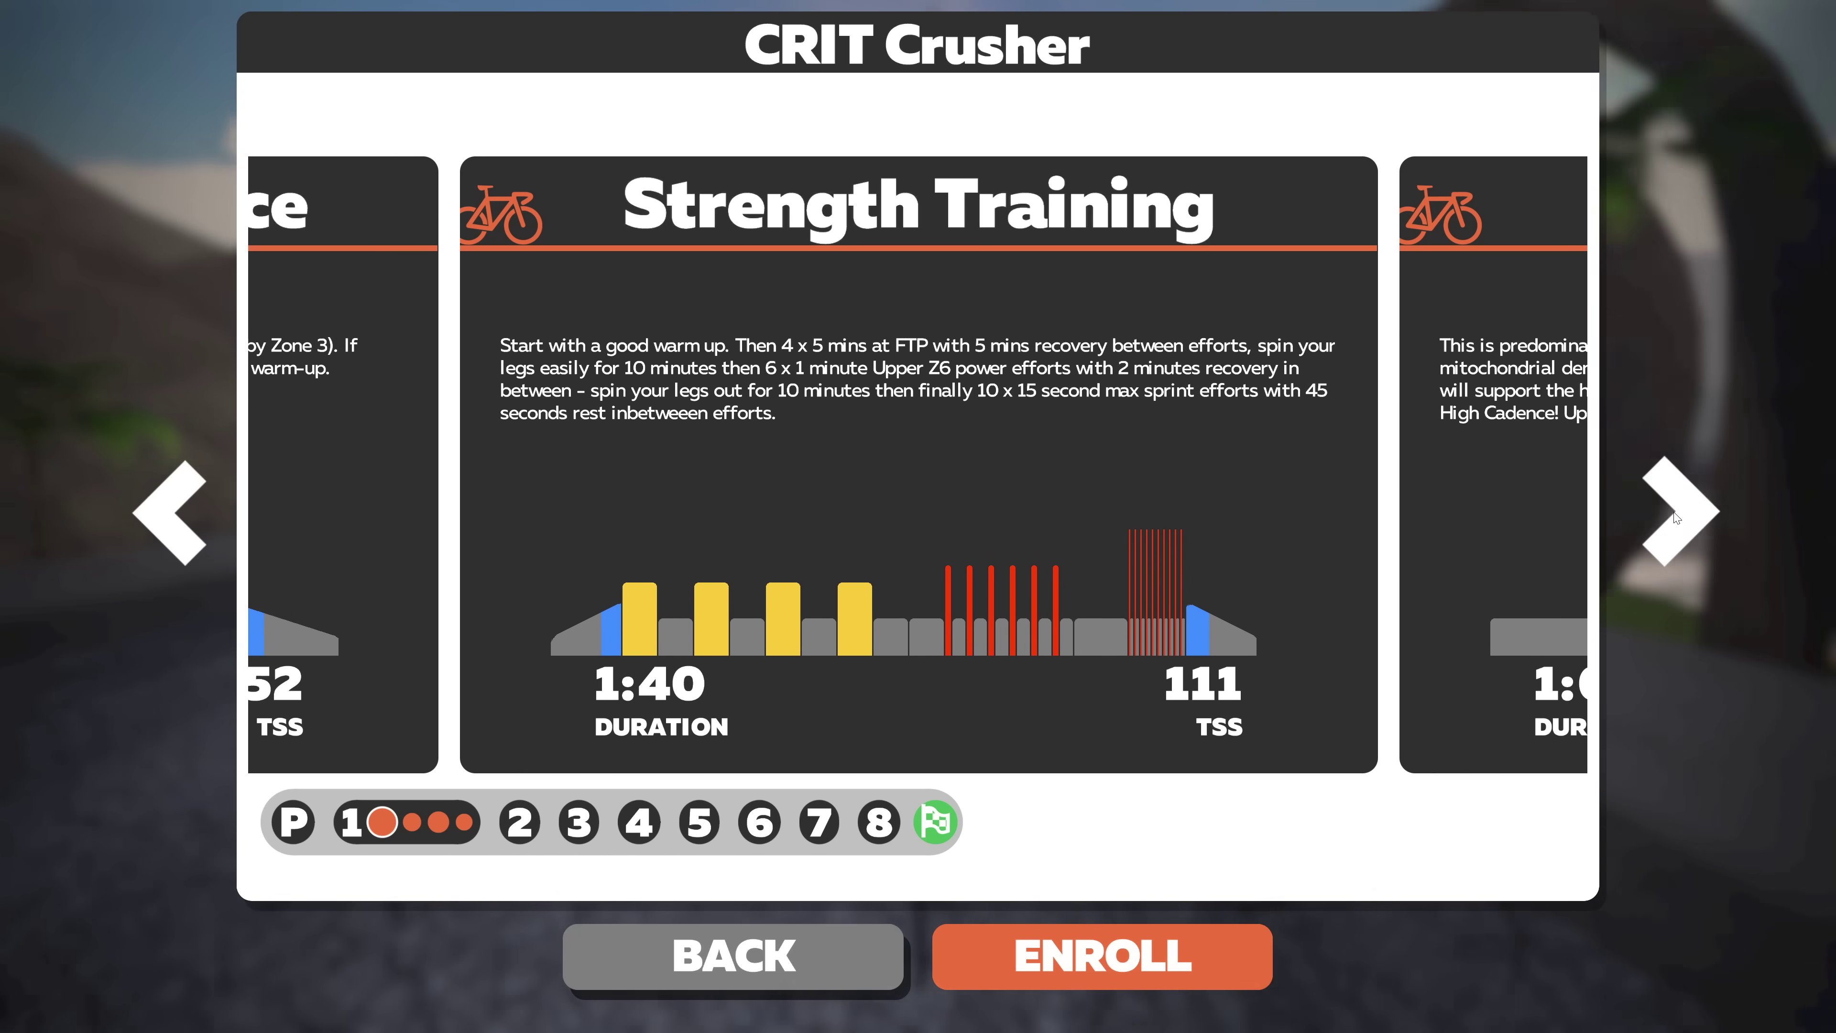
{"action": "left_click", "coordinate": [1675, 516]}
{"action": "left_click", "coordinate": [1675, 516]}
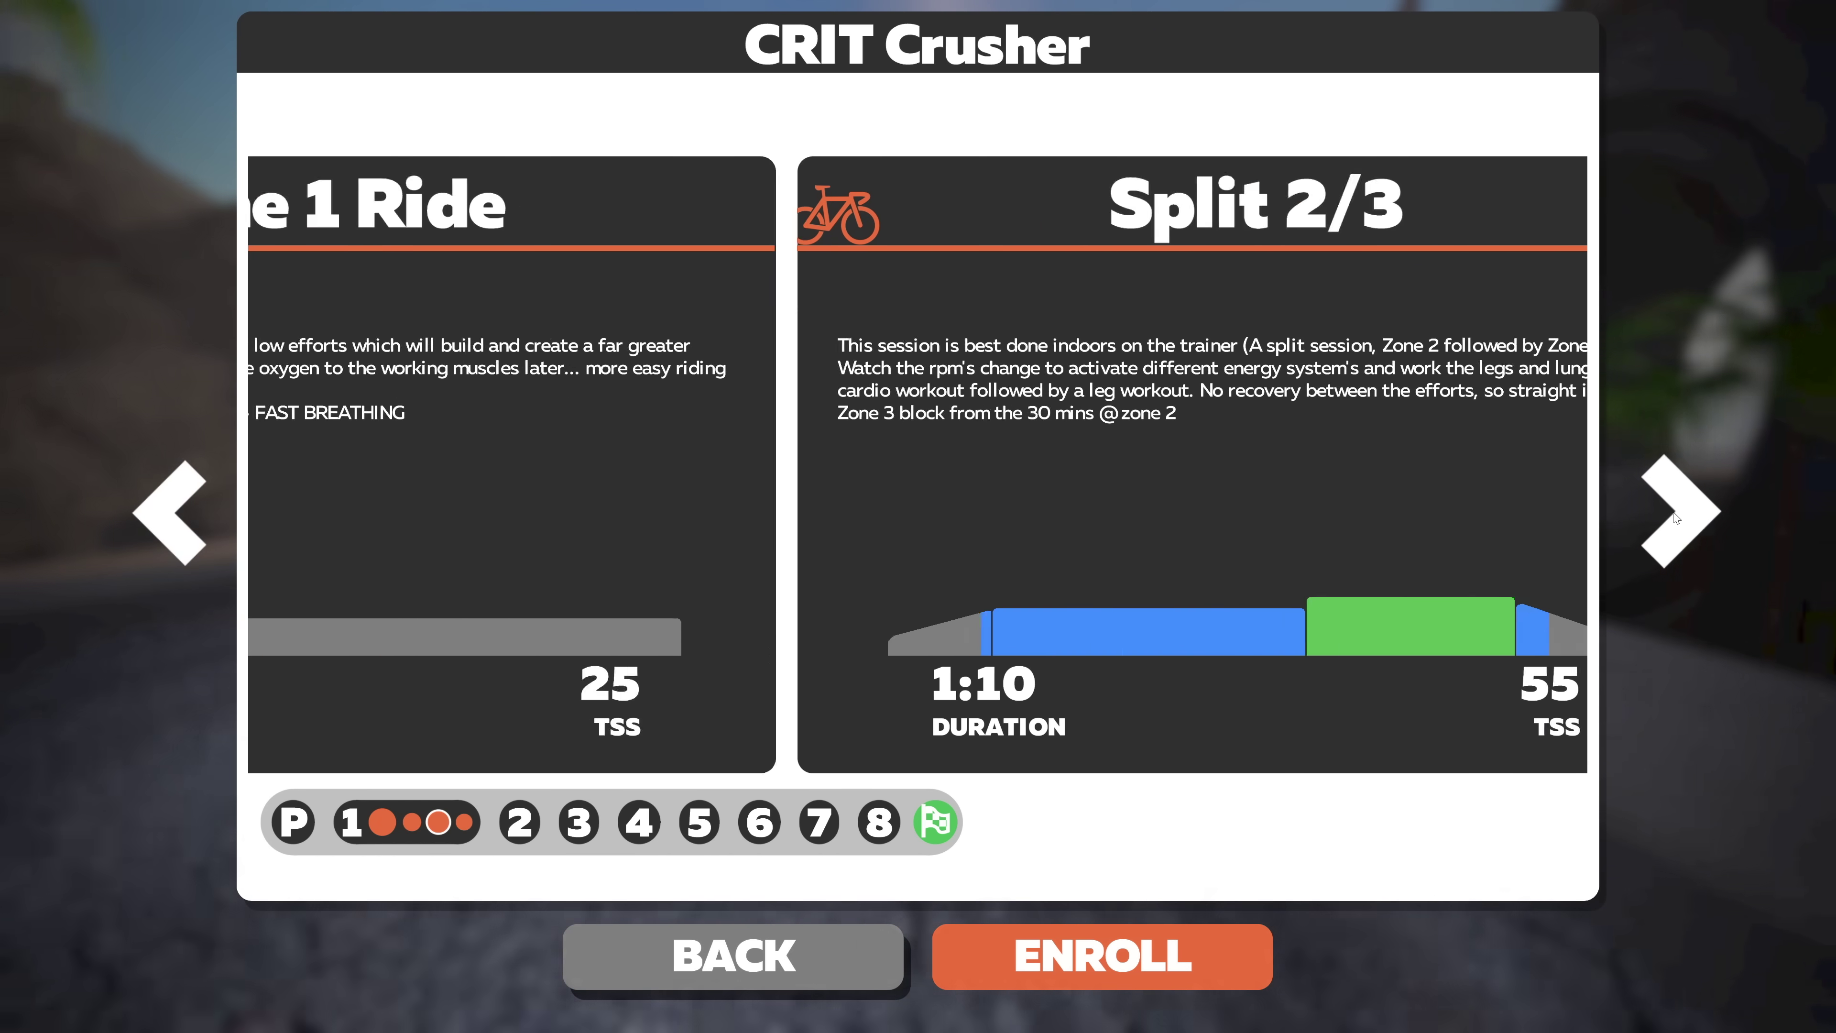
{"action": "left_click", "coordinate": [1675, 516]}
{"action": "left_click", "coordinate": [1675, 517]}
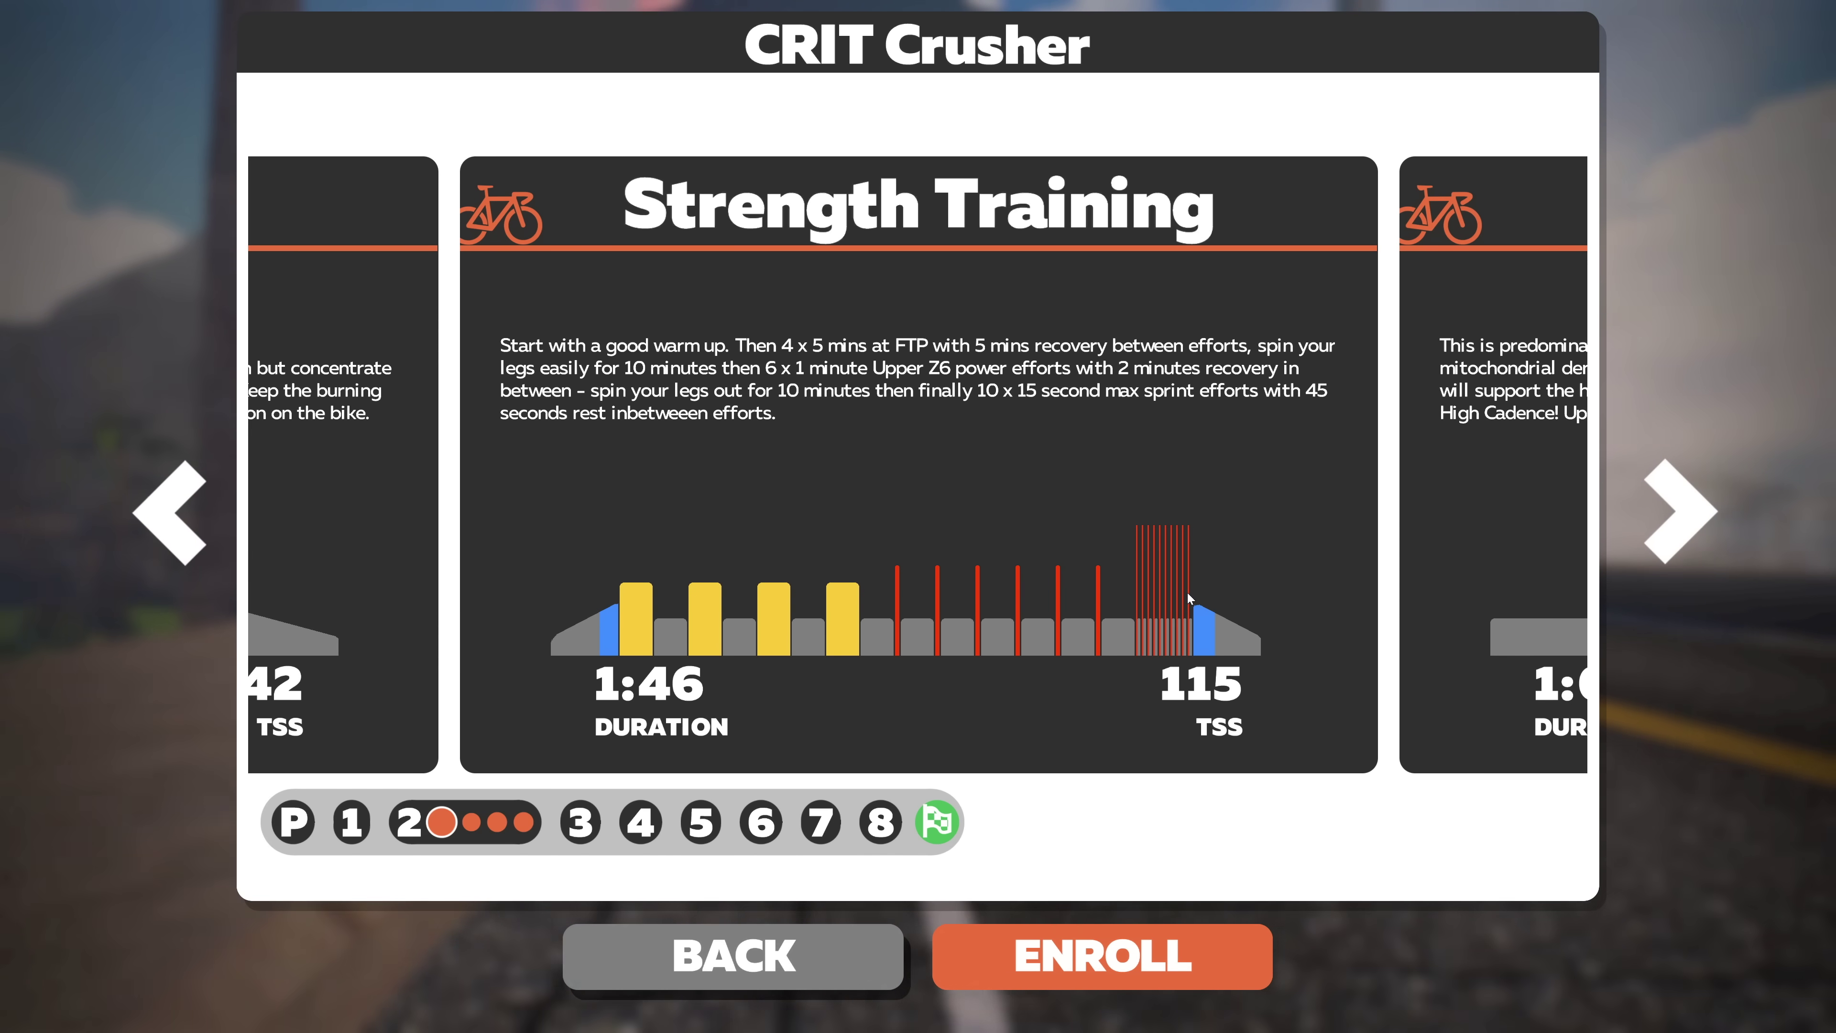
{"action": "left_click", "coordinate": [852, 937]}
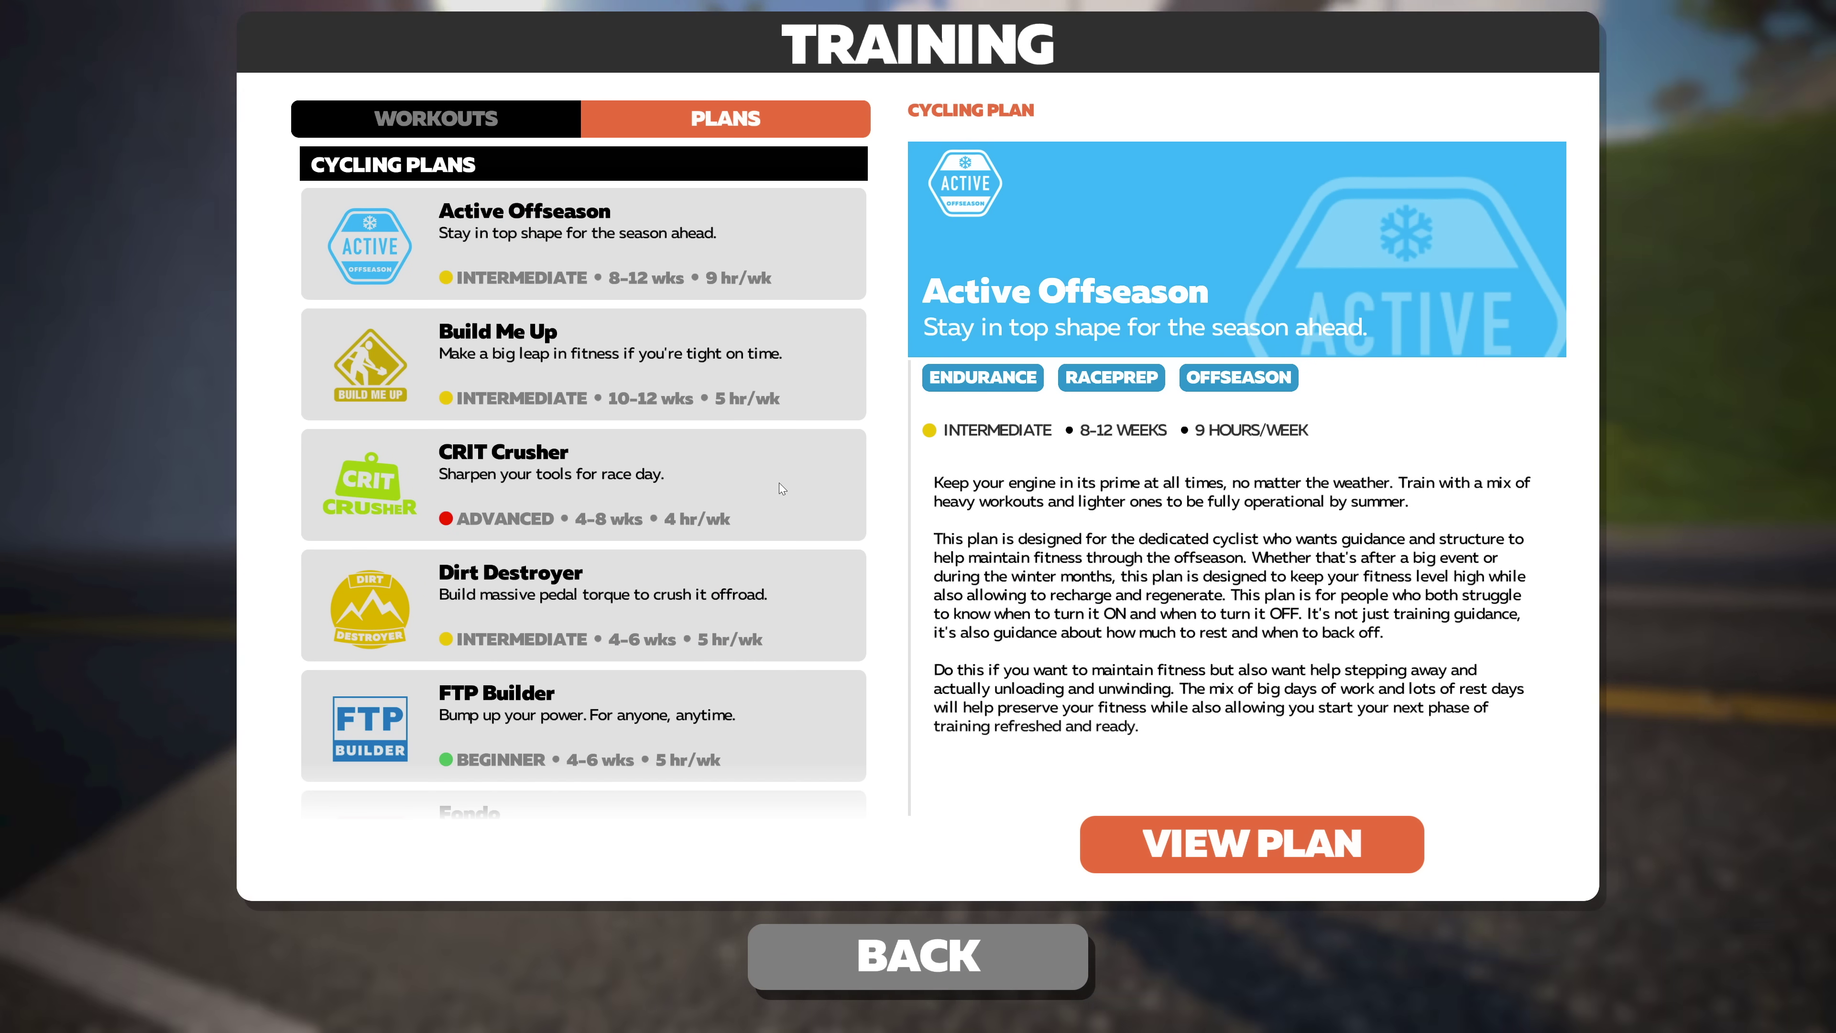
Step: Switch the Training screen back to the Workouts list
{"action": "left_click", "coordinate": [486, 124]}
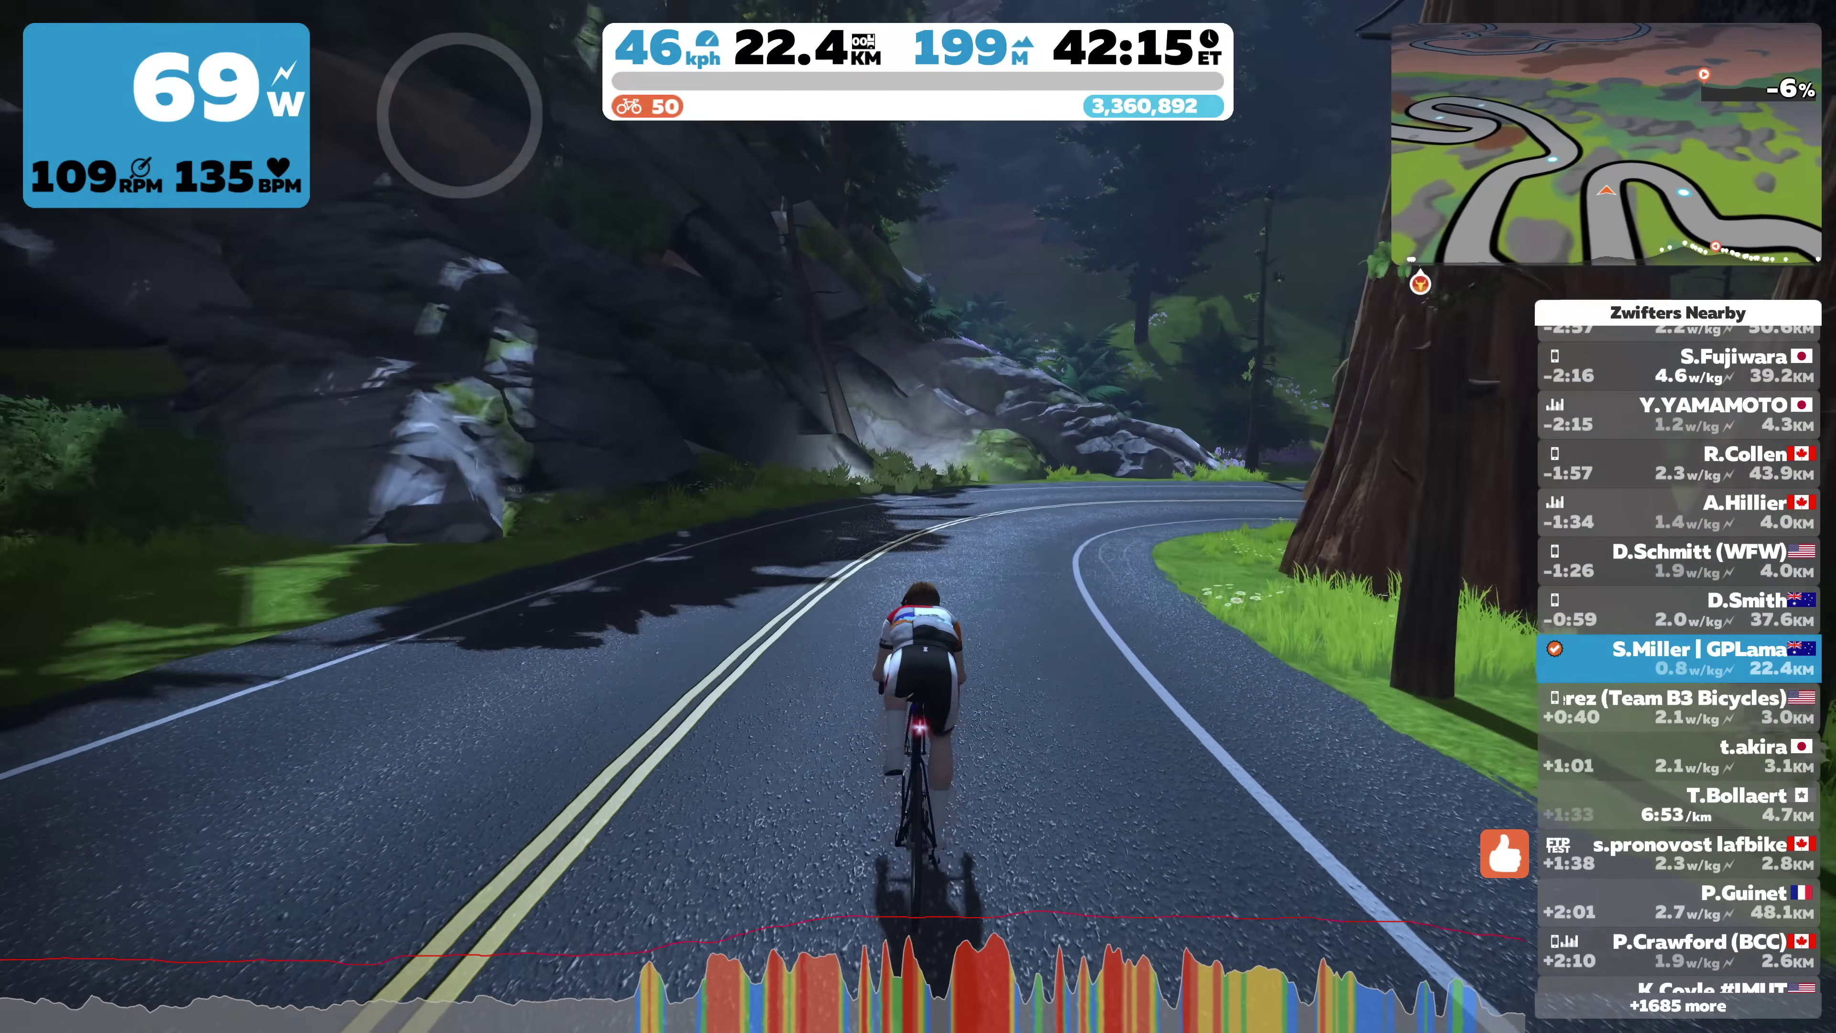
Step: Toggle the power graph display twice with the G key
{"action": "key", "text": "g"}
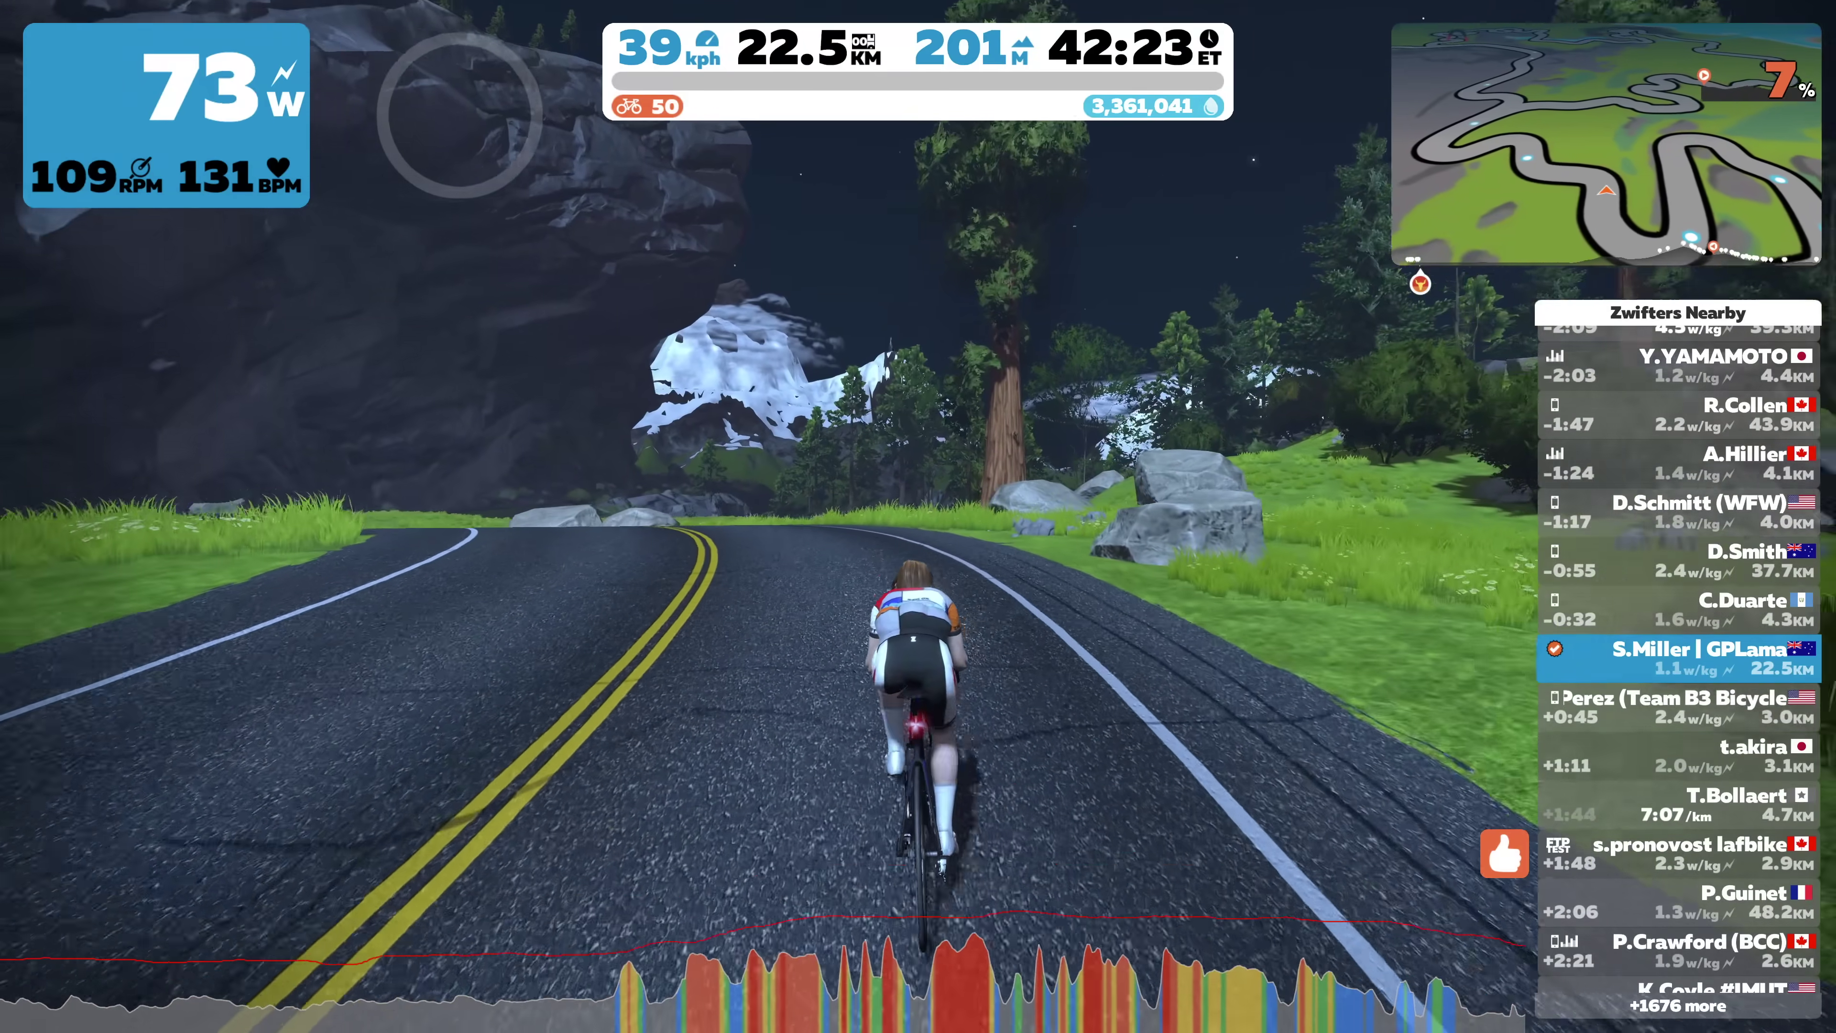
{"action": "key", "text": "g"}
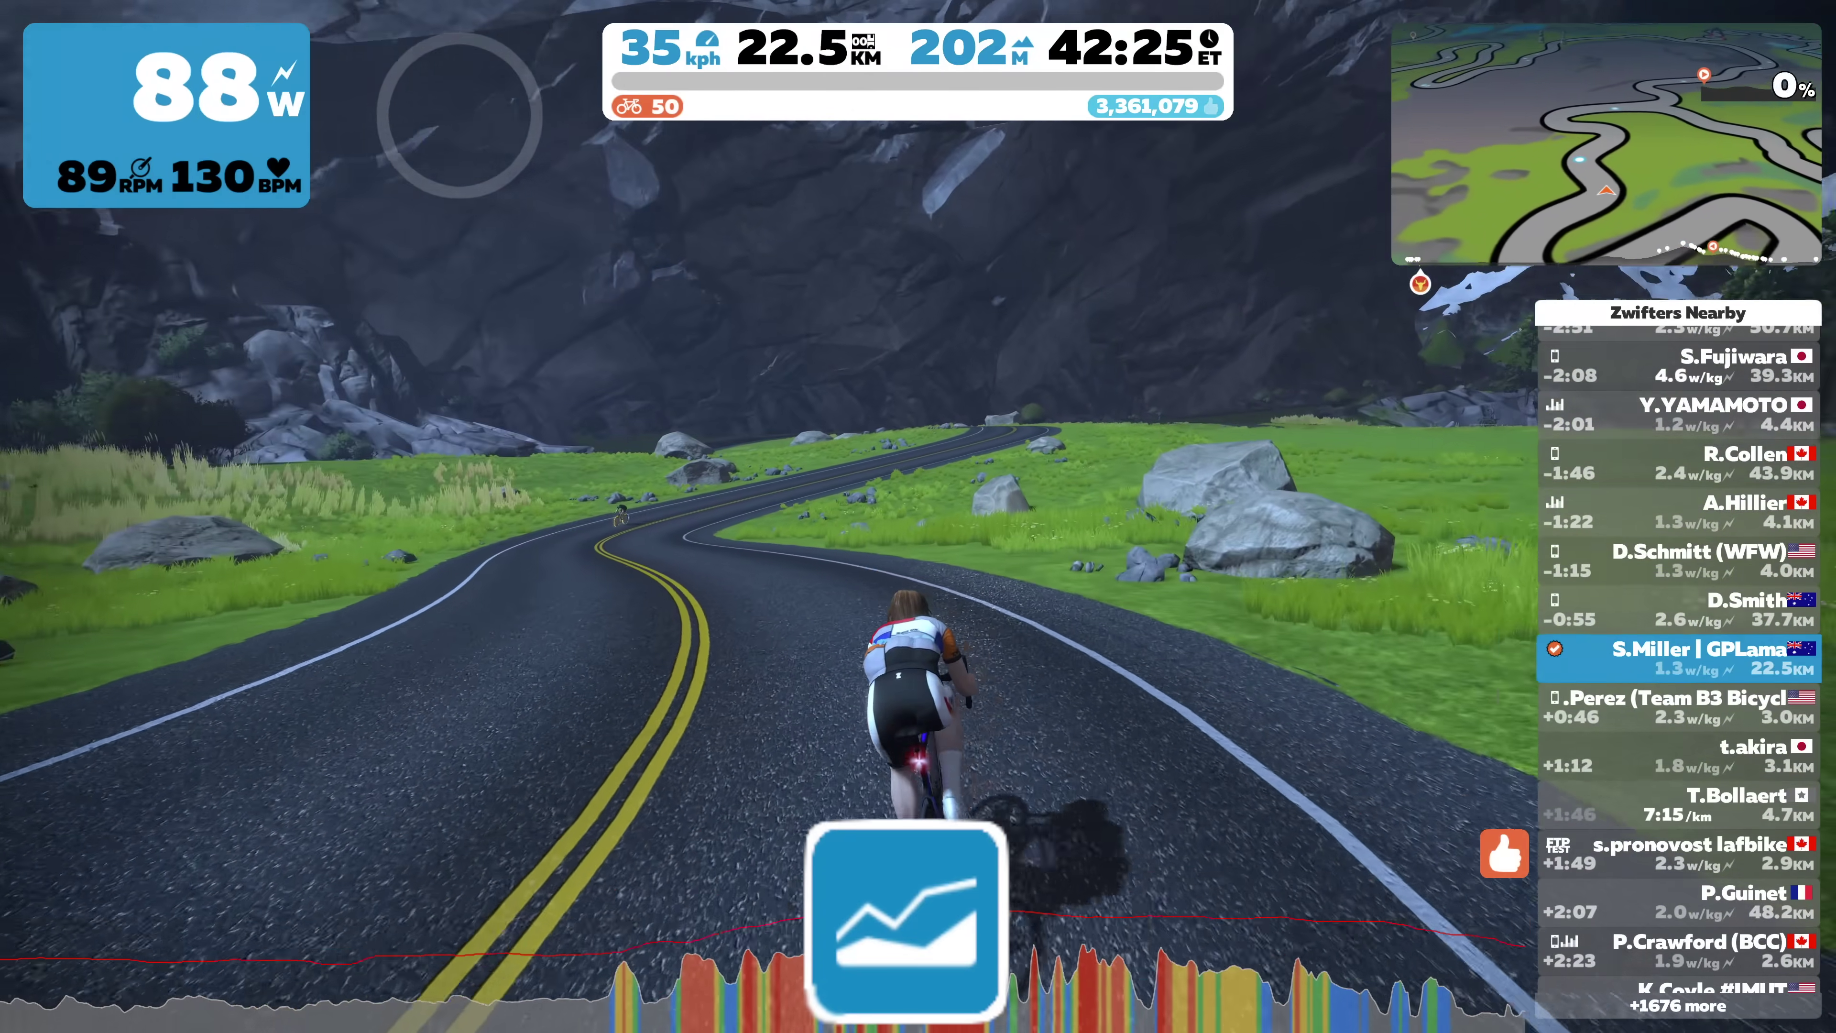